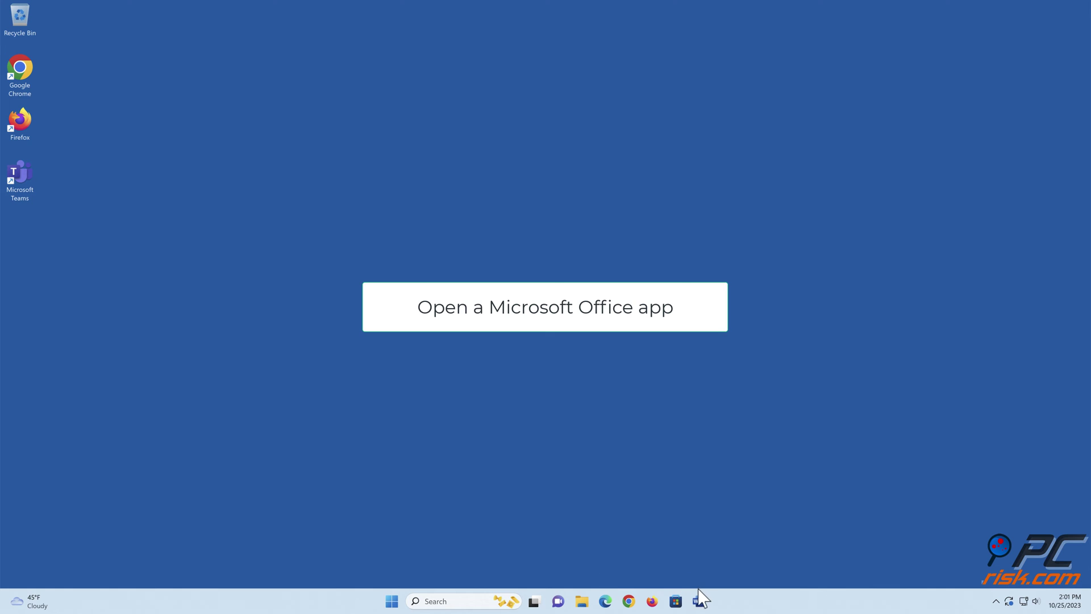
Launch Microsoft Word from its taskbar icon to get a blank document.
left_click(700, 601)
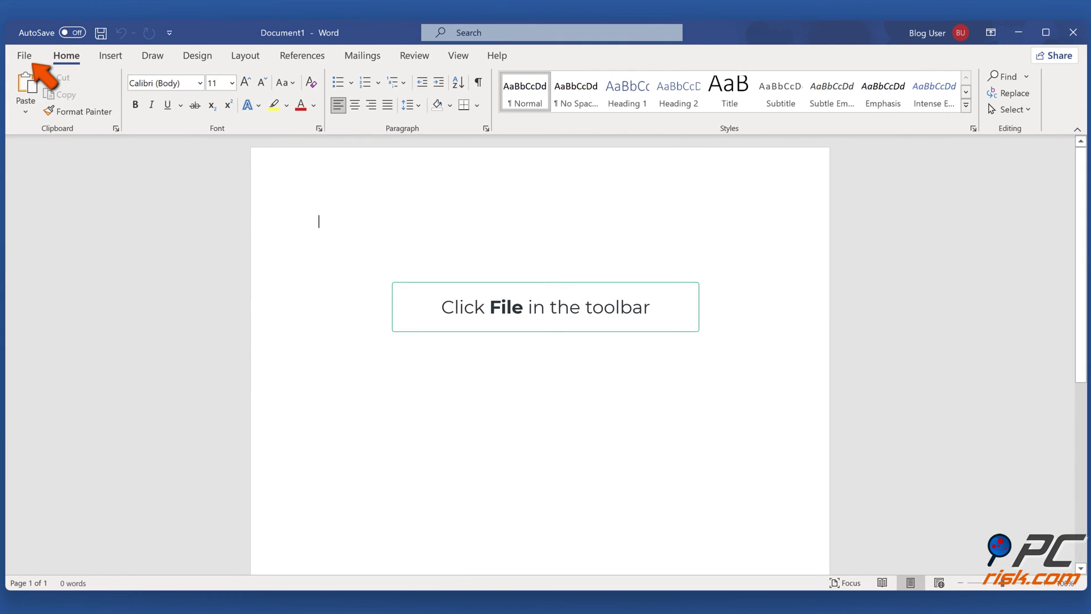
Sign out of the Office account on Word's File > Account page and confirm removing it.
left_click(25, 55)
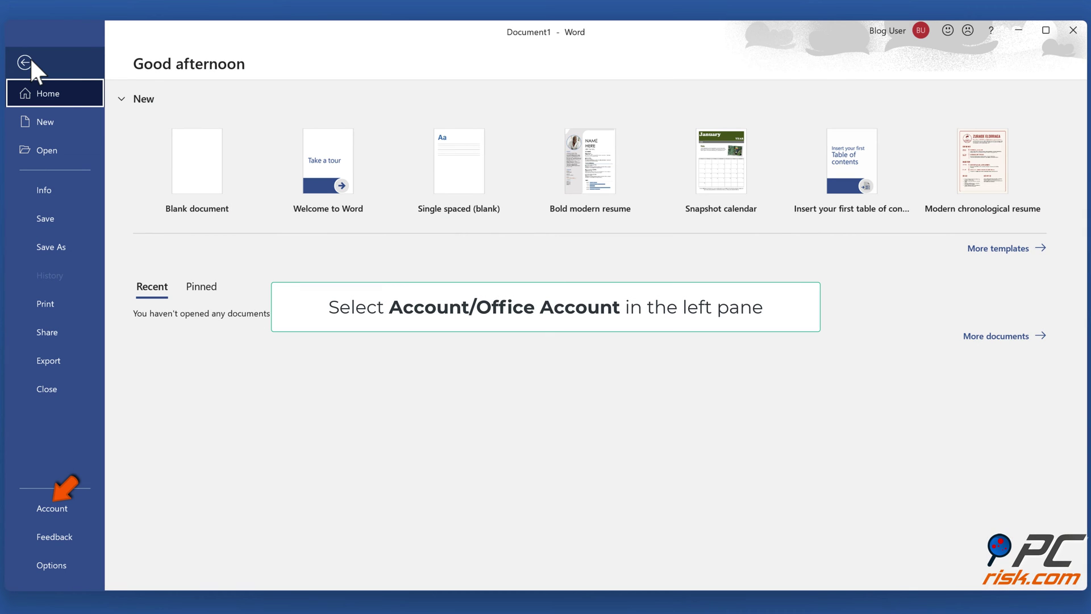
left_click(55, 512)
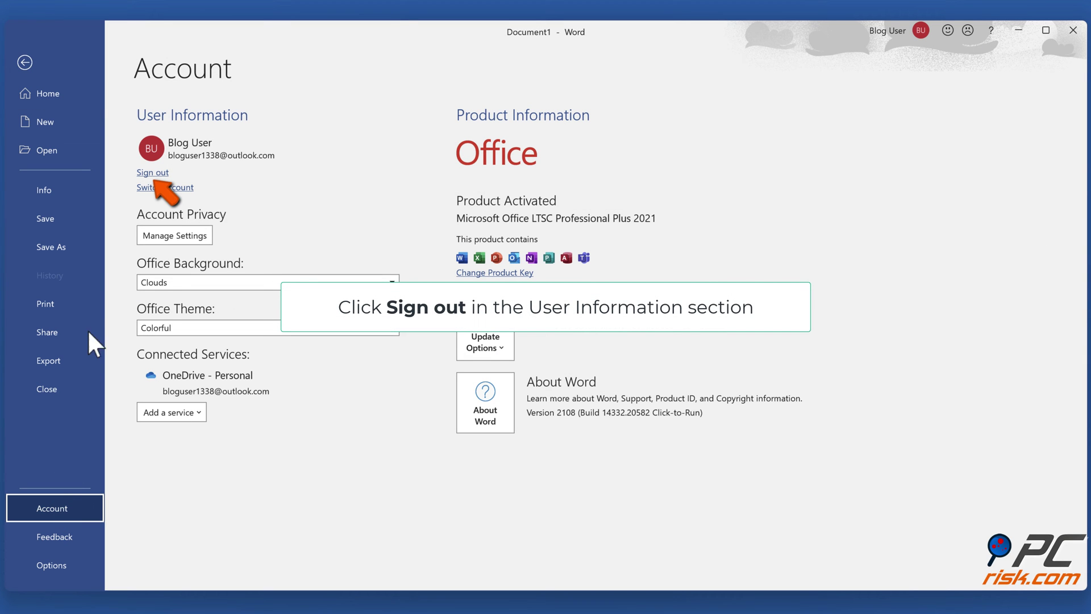
left_click(153, 173)
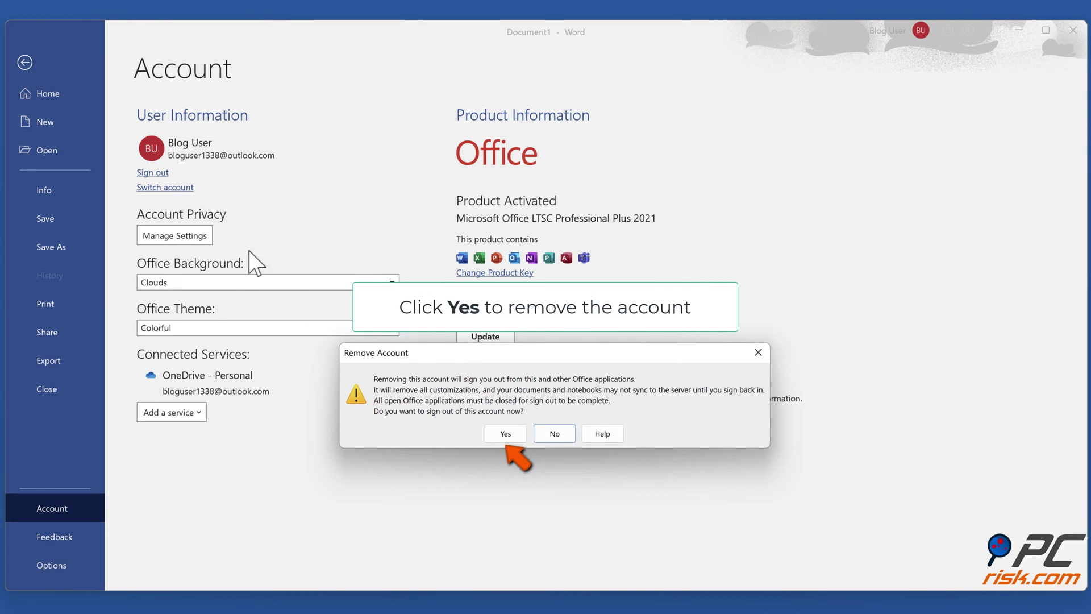
left_click(505, 434)
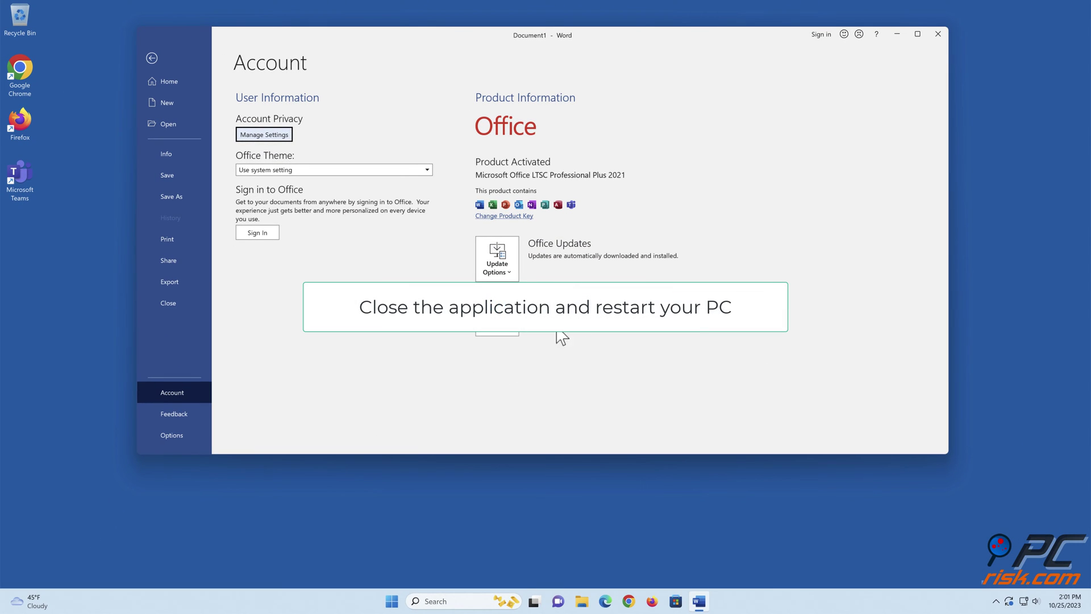
Close Word and restart Windows from the Start menu power options.
left_click(938, 34)
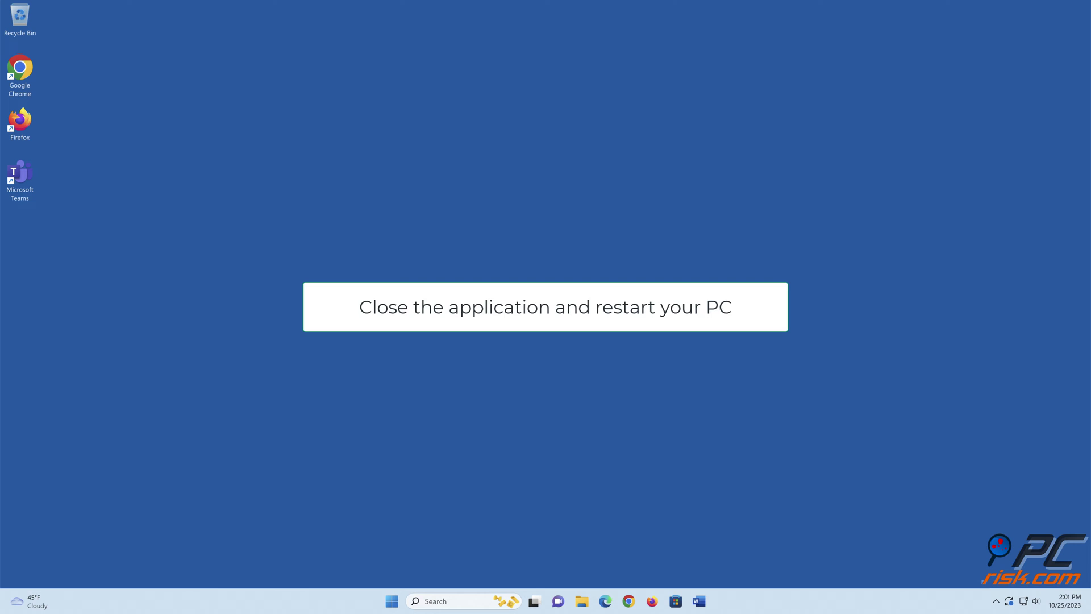
left_click(391, 601)
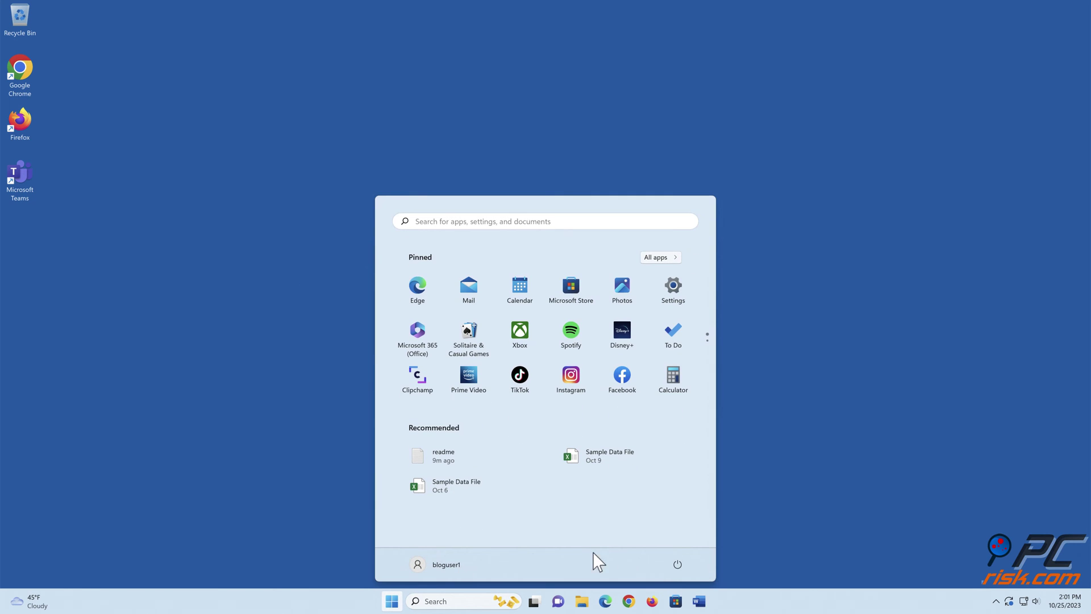
left_click(675, 565)
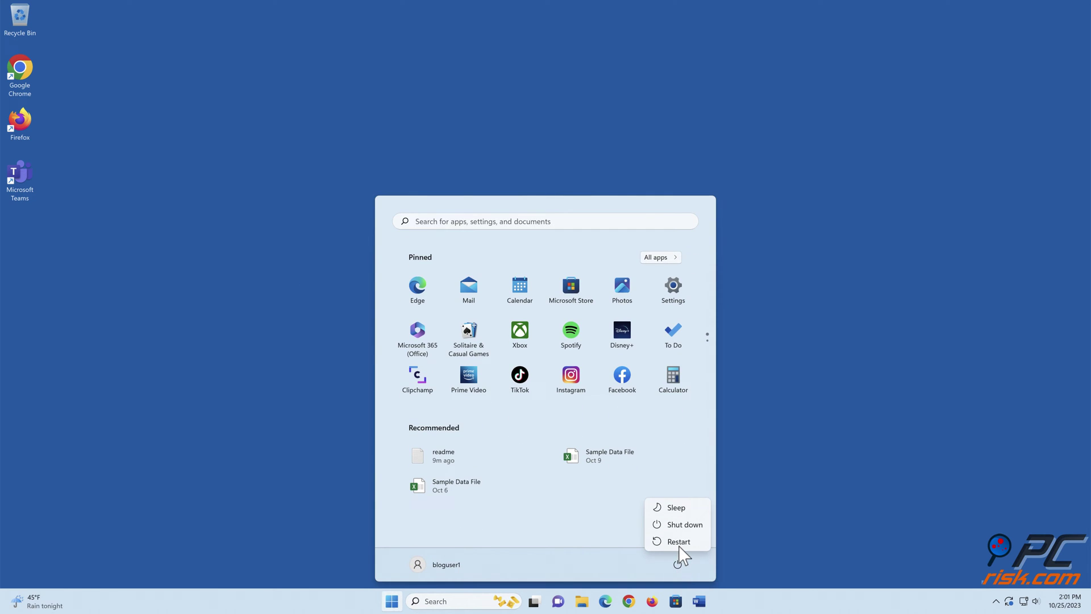
left_click(680, 542)
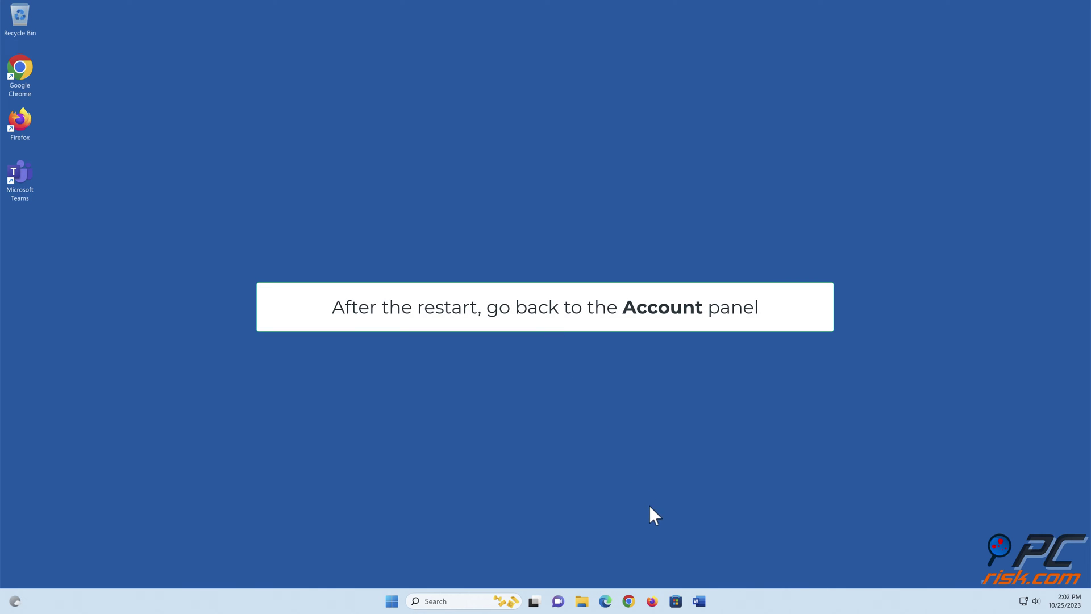
Reopen Word, sign in again on the Account page with the email address, then close Word.
left_click(698, 601)
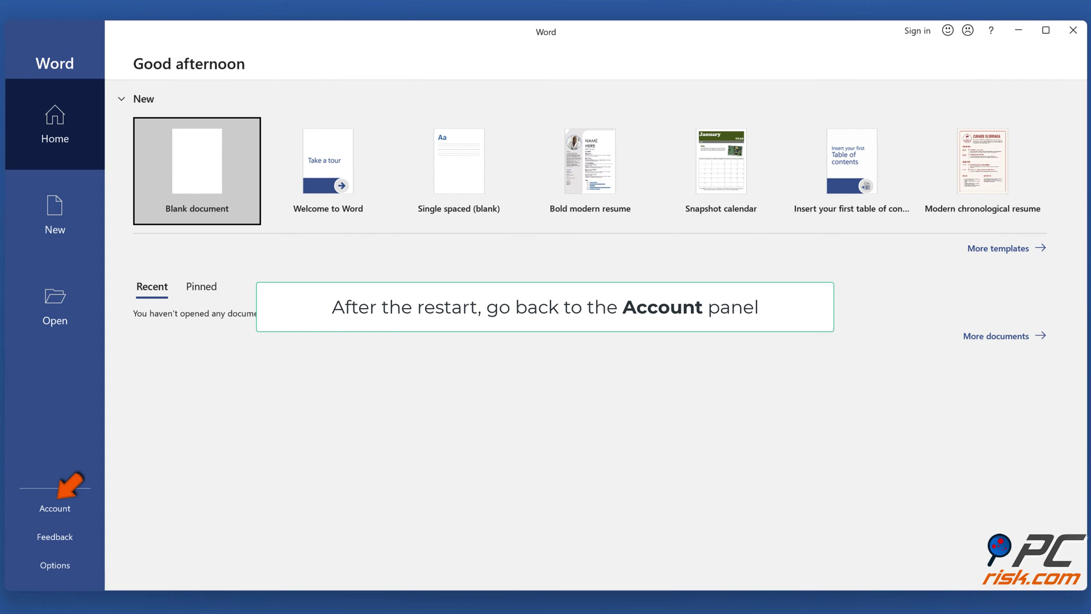
left_click(55, 510)
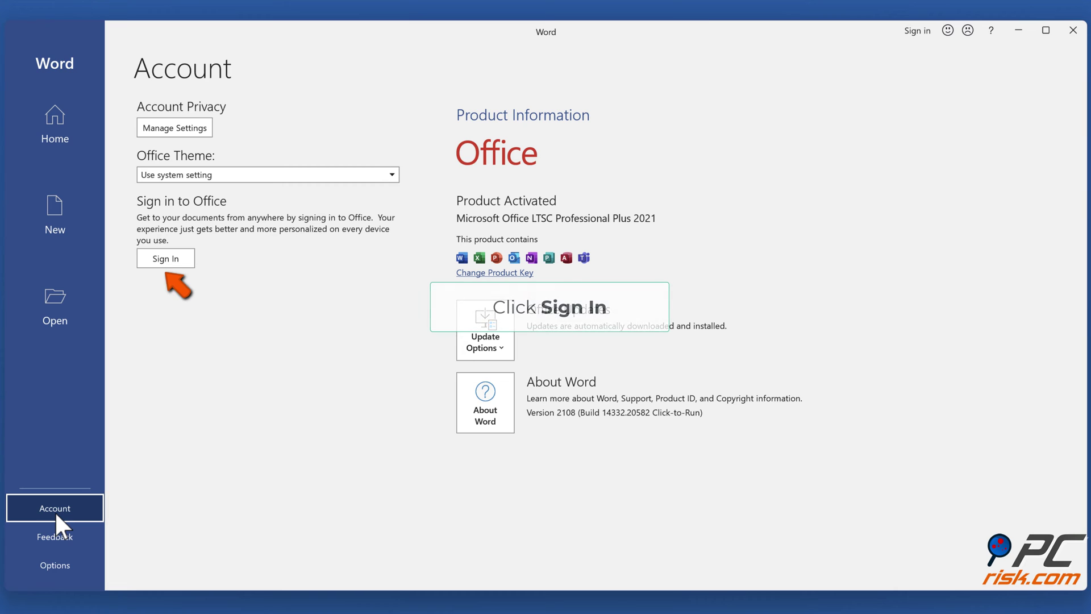
left_click(165, 259)
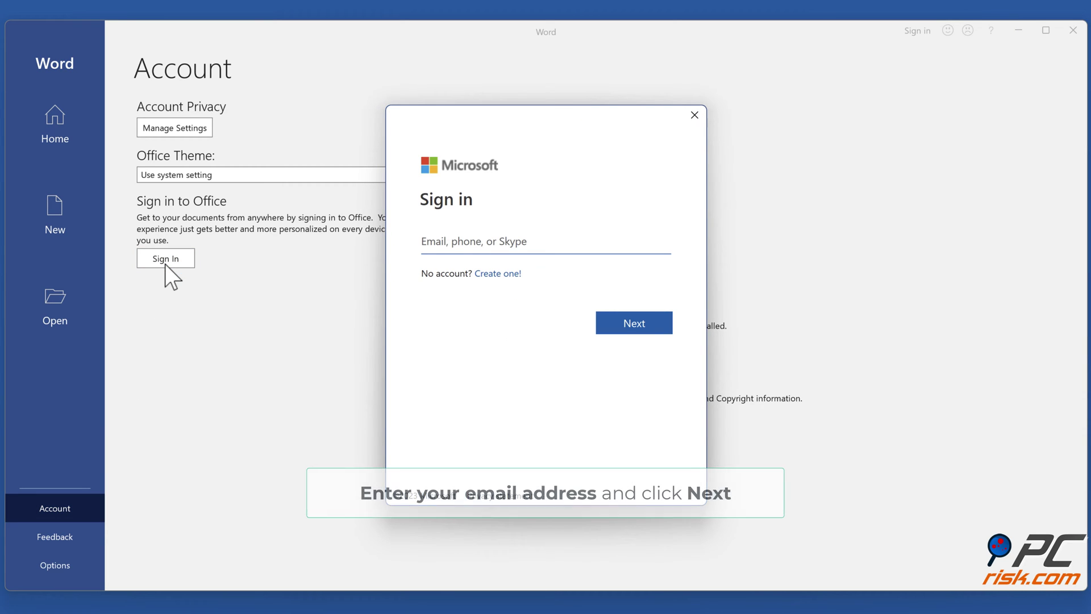
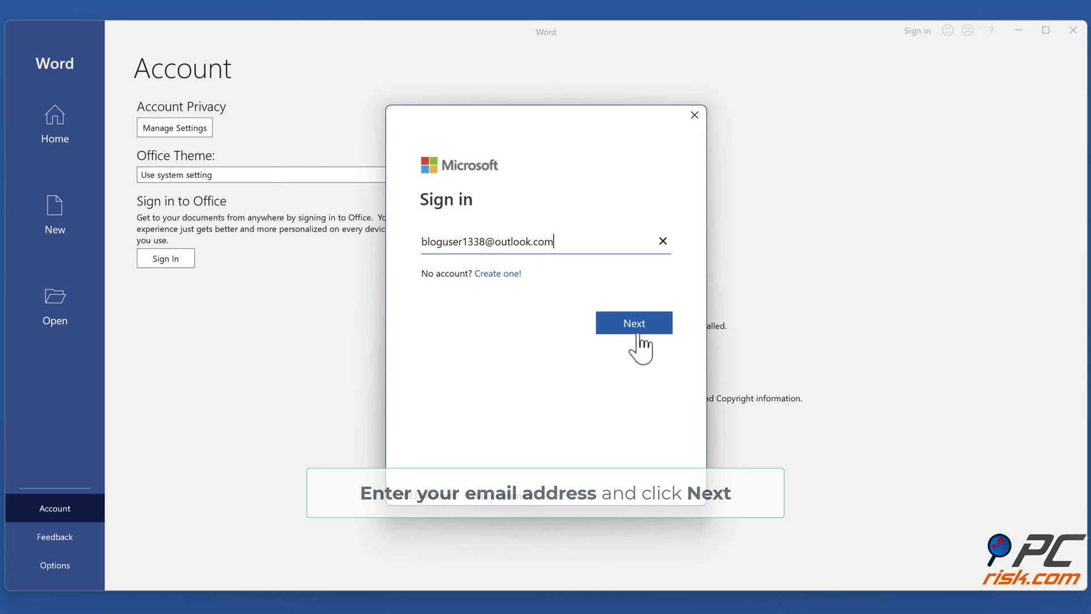
left_click(634, 323)
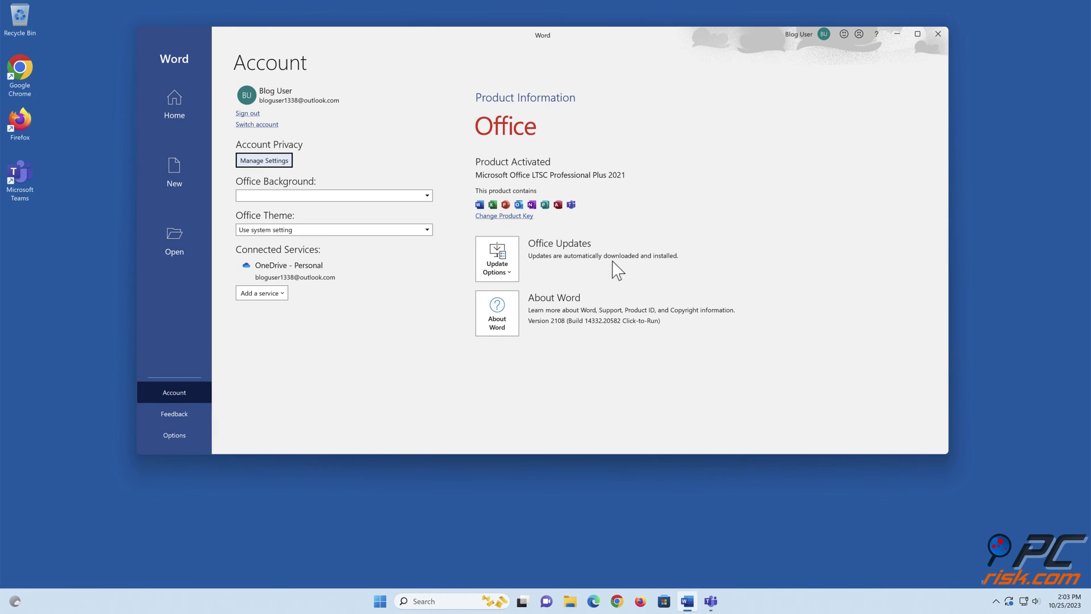
left_click(941, 35)
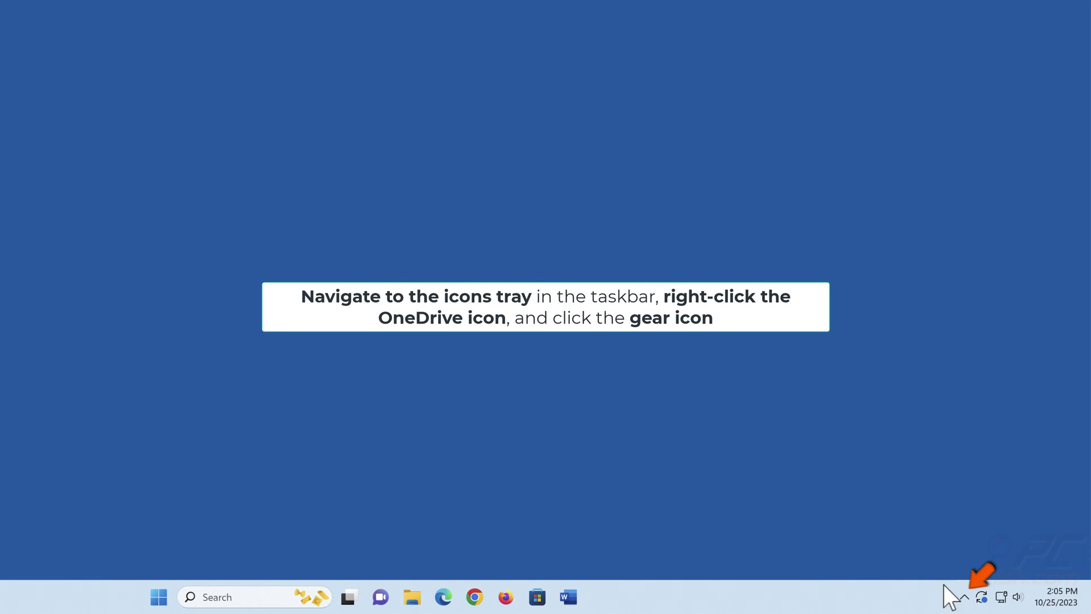
Open OneDrive Settings from the tray icon's gear menu.
left_click(967, 597)
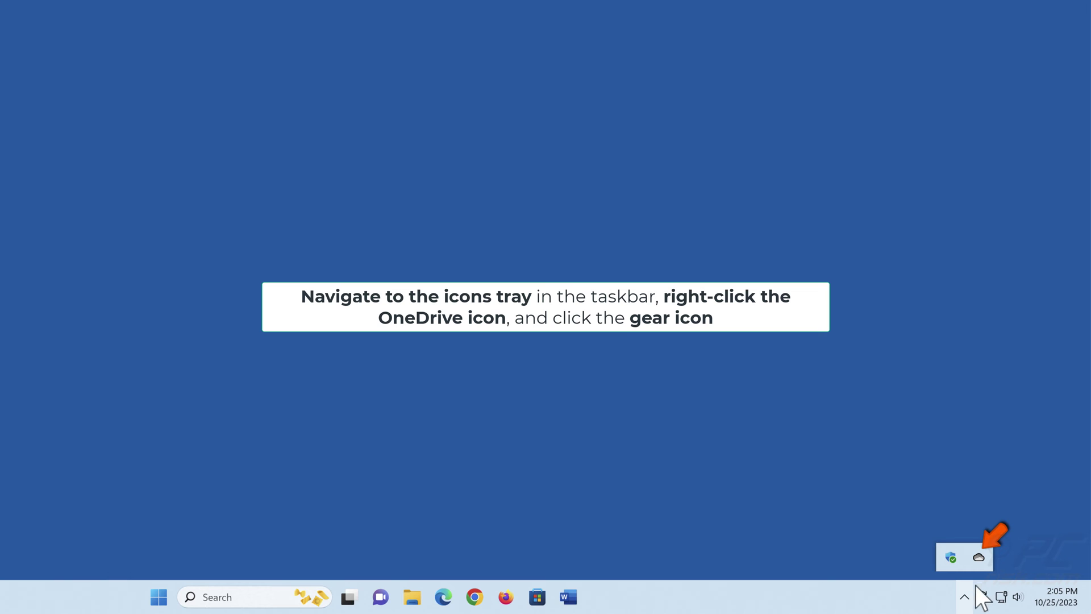
right_click(980, 563)
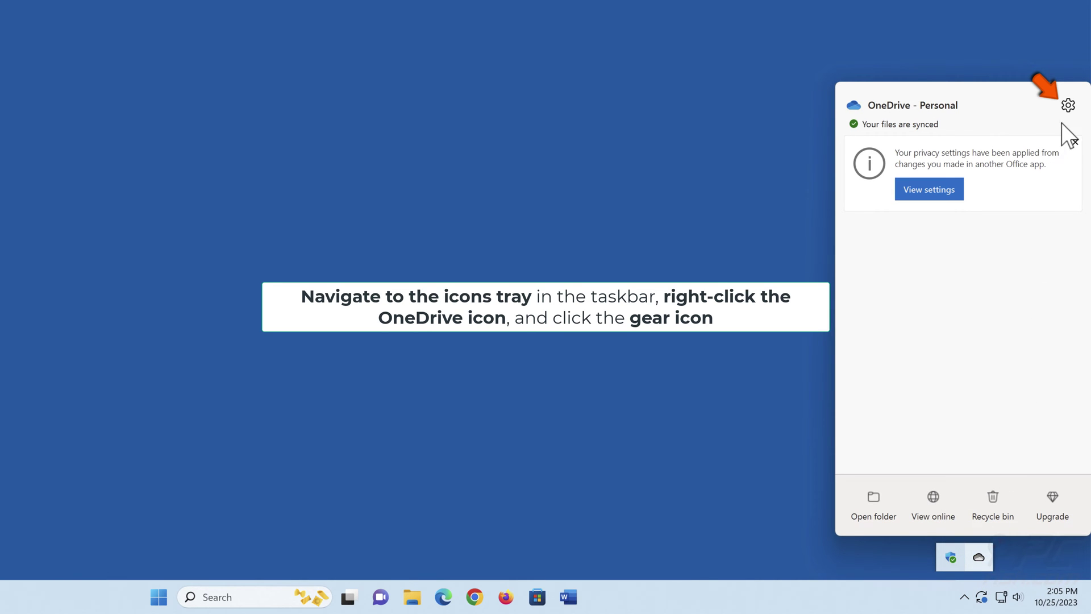
left_click(1069, 105)
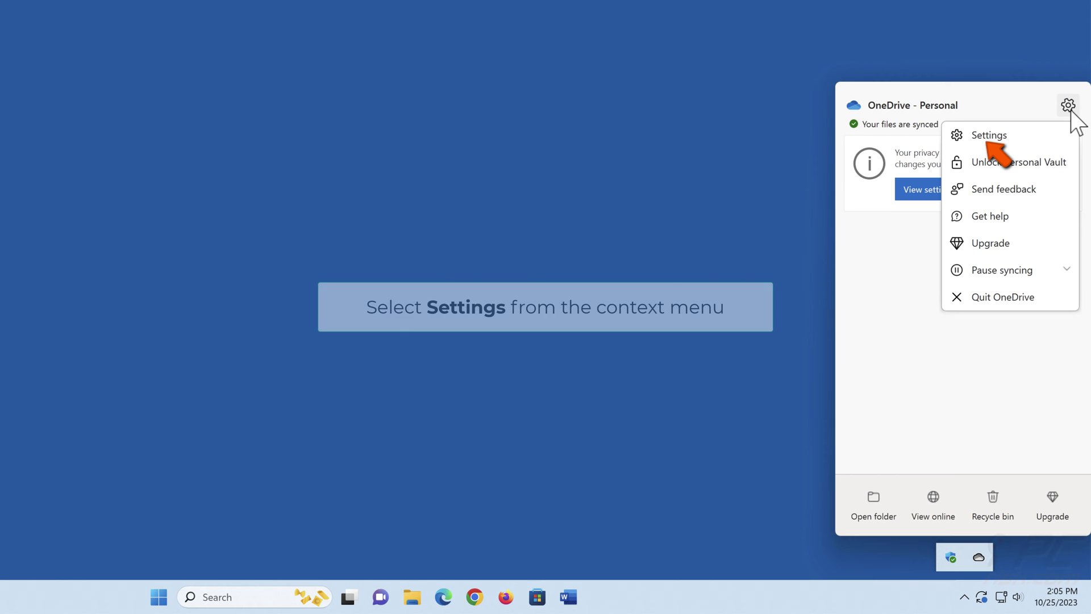
left_click(989, 134)
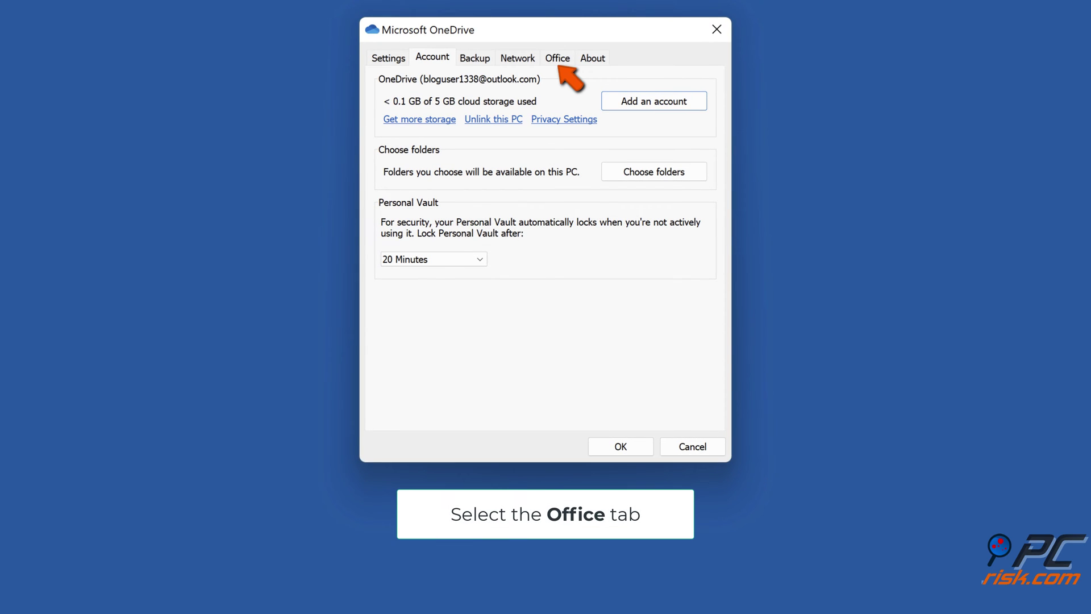
On the Office tab, uncheck 'Use Office applications to sync Office files that I open' and confirm Turn off.
left_click(558, 58)
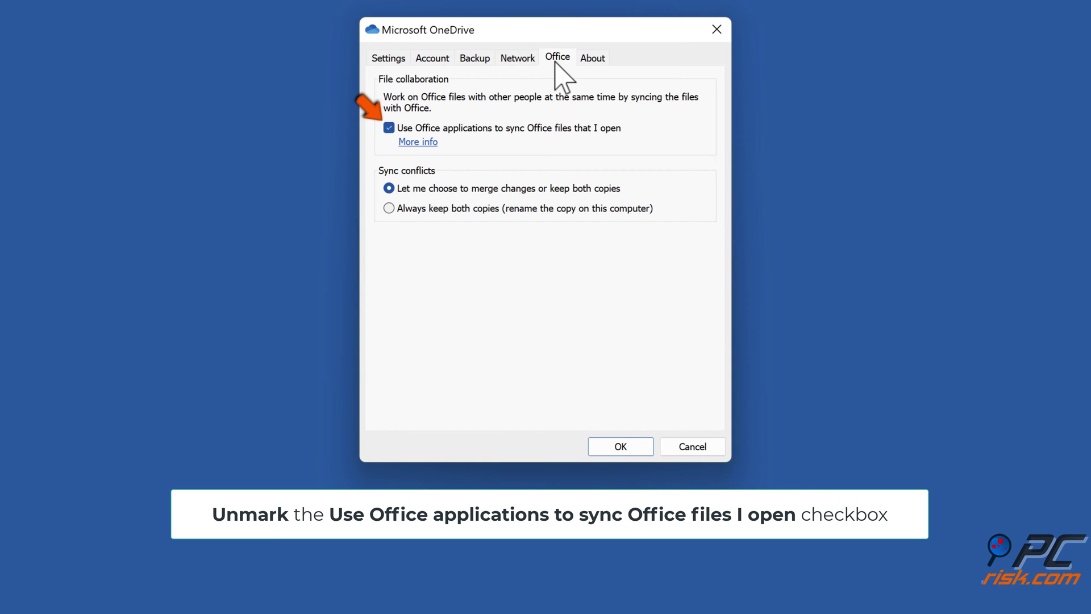
left_click(388, 128)
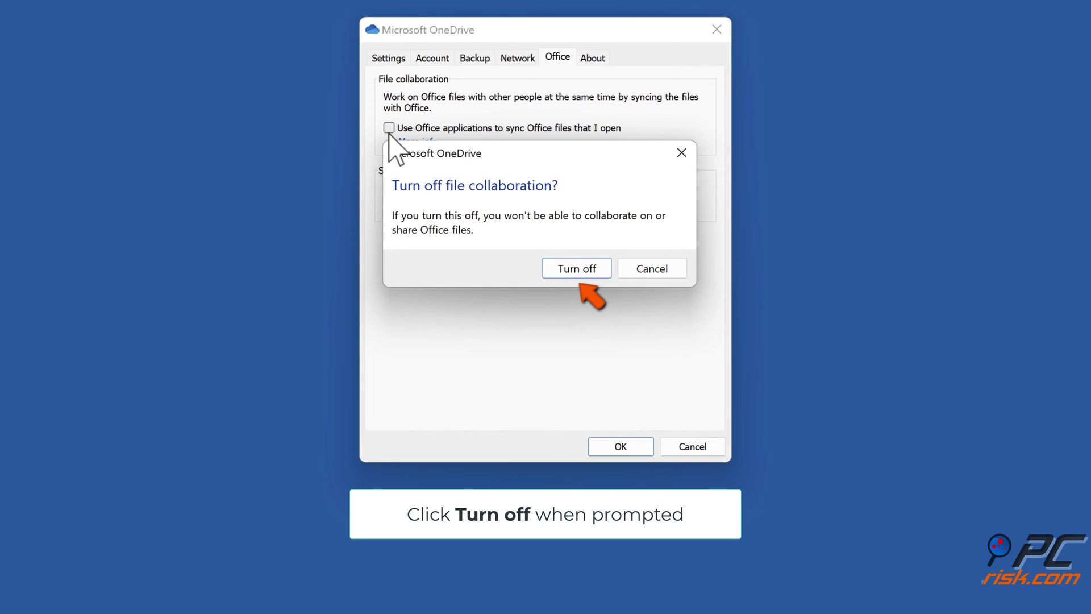
left_click(576, 269)
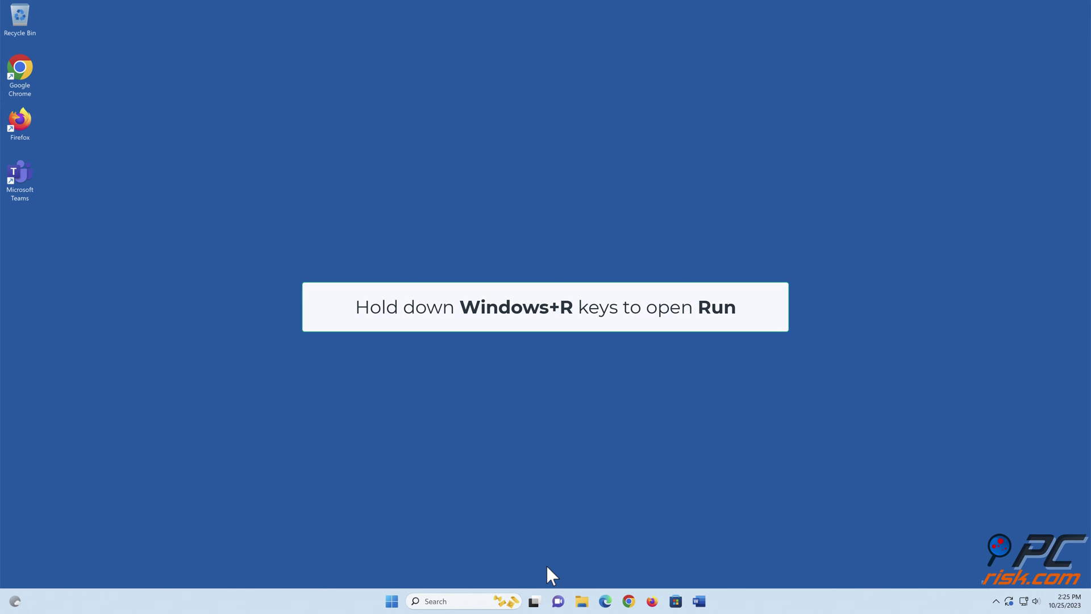
Run control.exe keymgr.dll to open Credential Manager.
key("super+r")
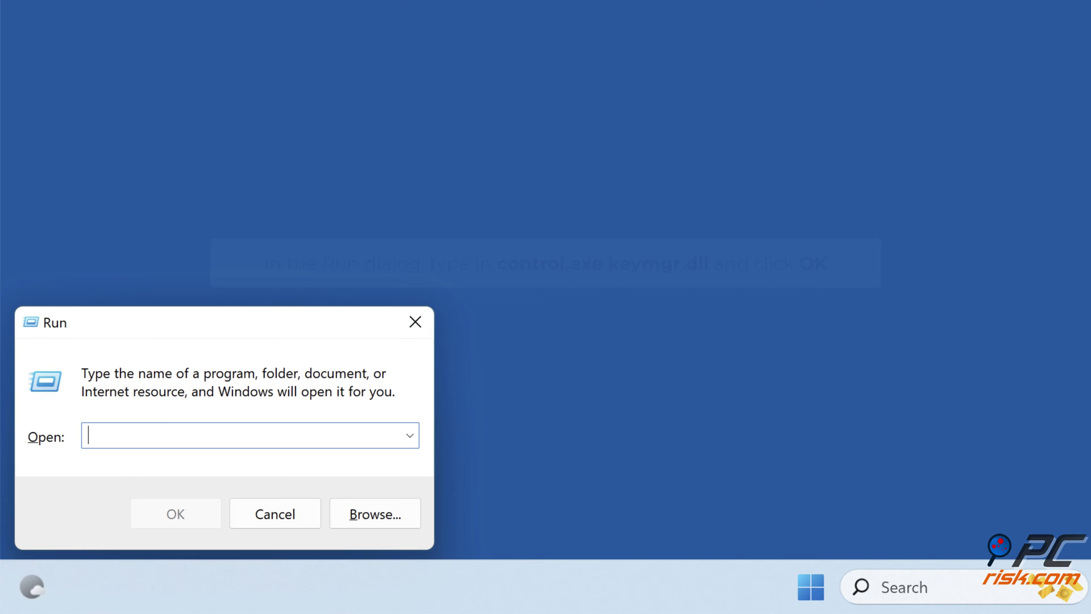
type("control.exe key")
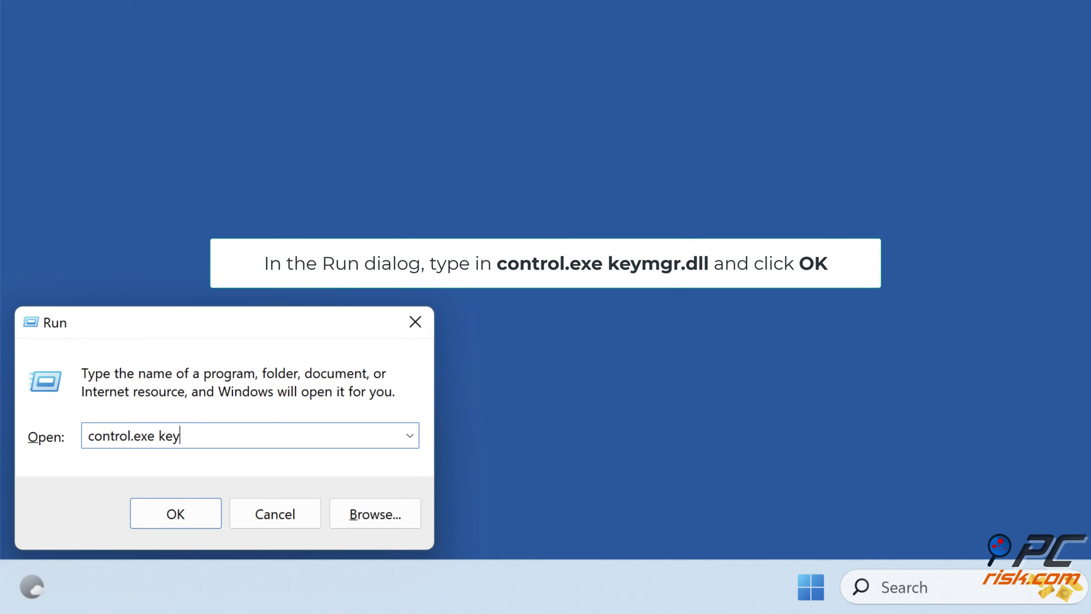
type("ll")
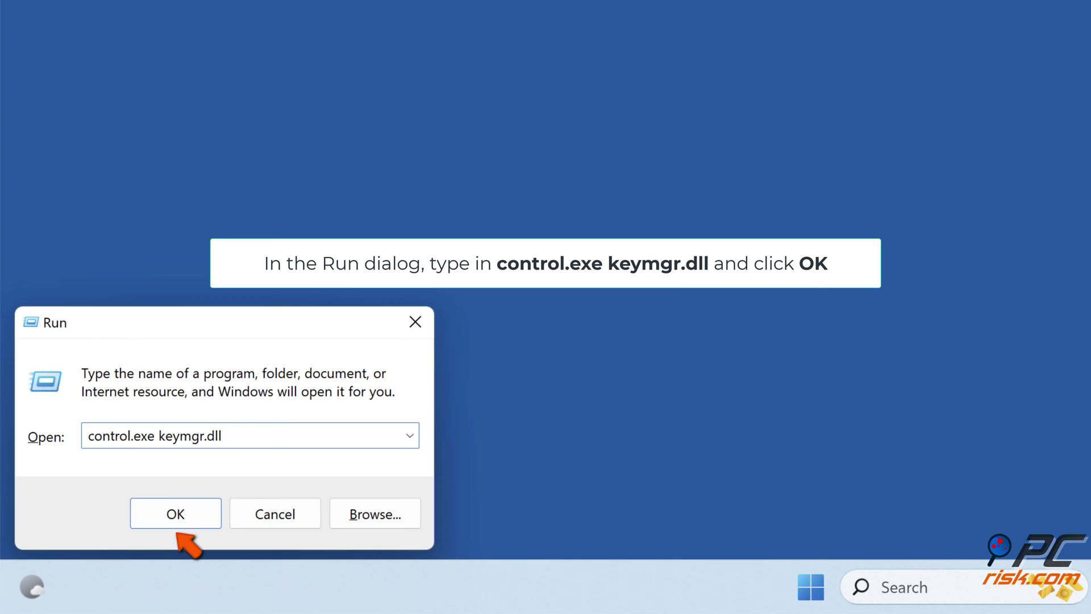
left_click(175, 514)
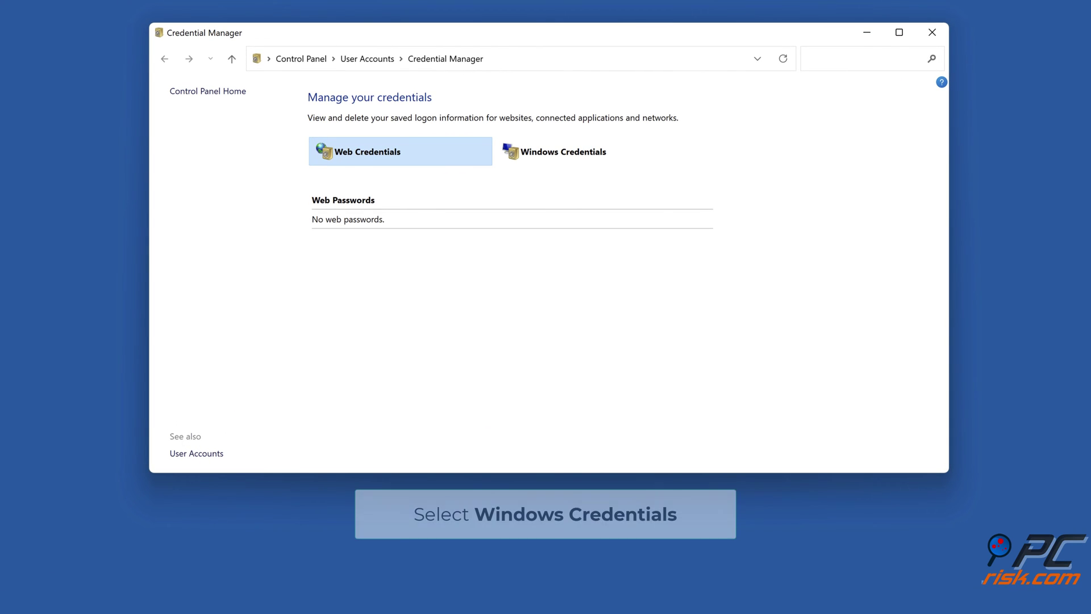
Remove the OneDrive Cached Credential from Windows Credentials, then close Credential Manager.
left_click(563, 155)
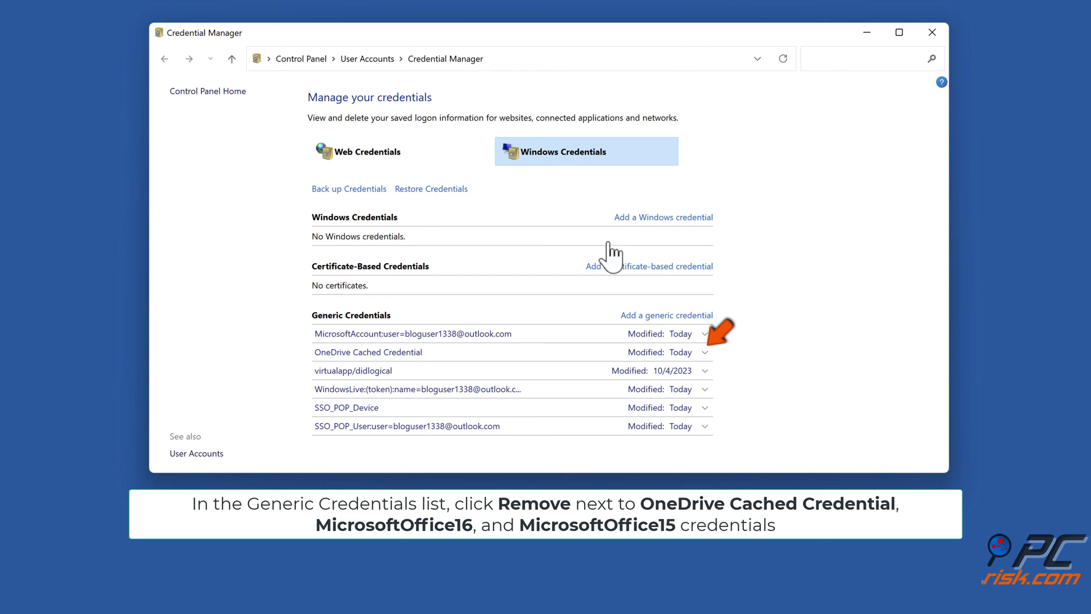
left_click(705, 353)
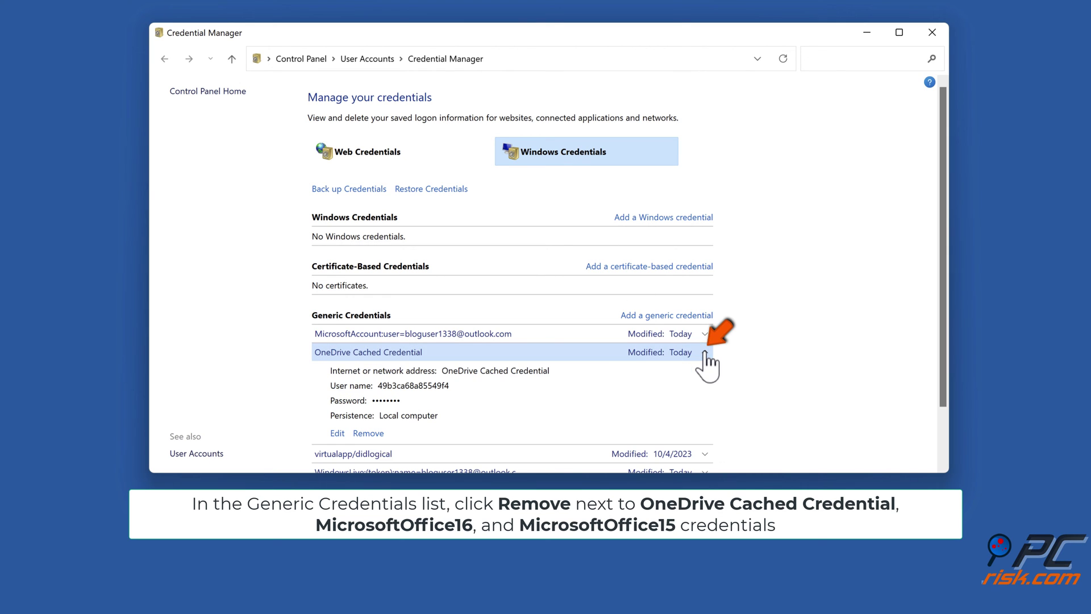
left_click(368, 433)
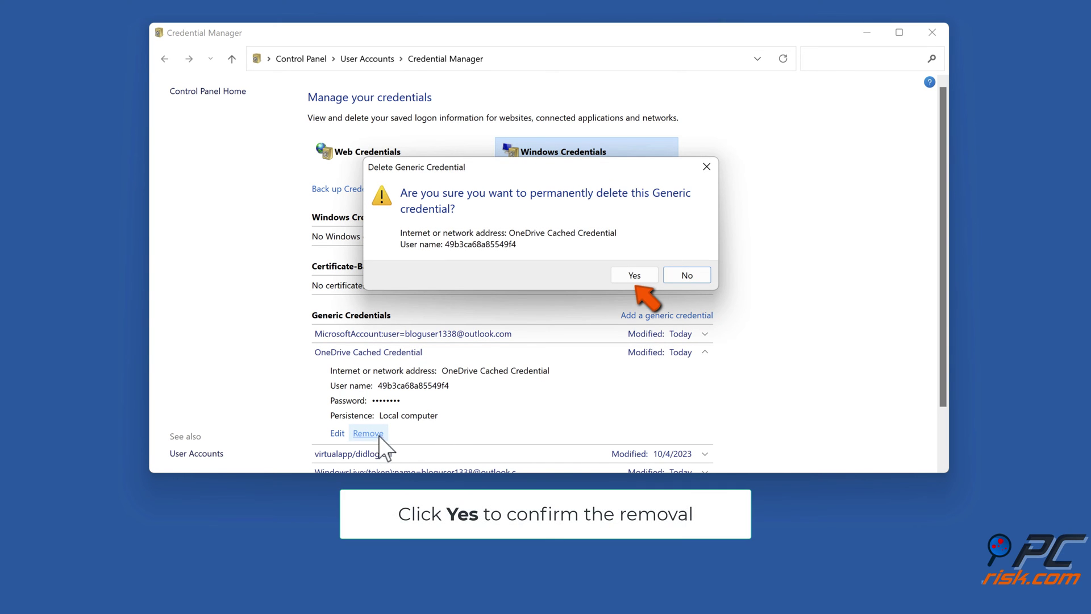
left_click(635, 275)
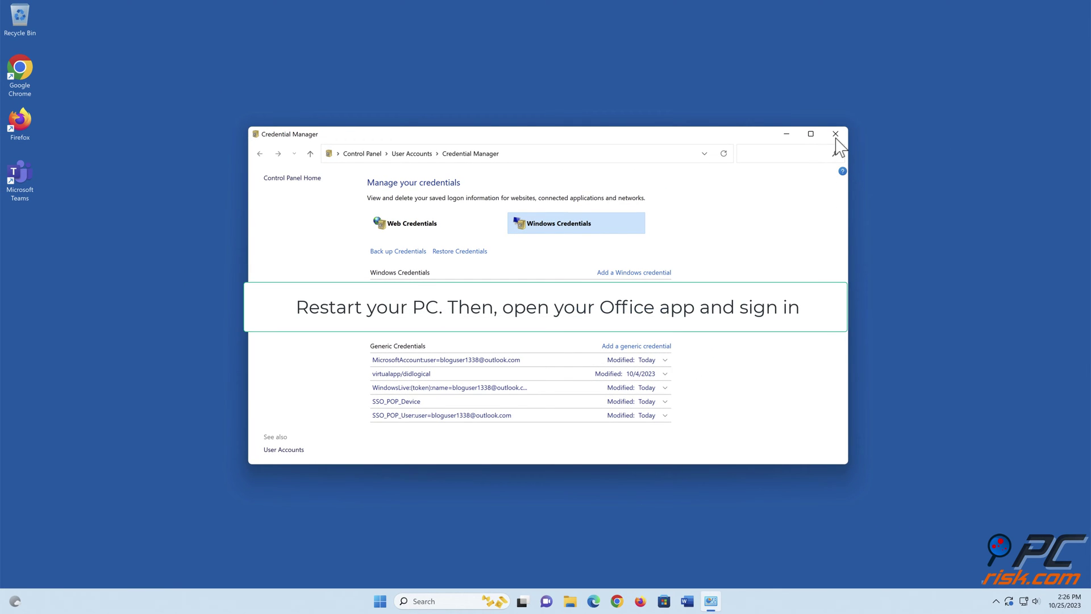
left_click(835, 135)
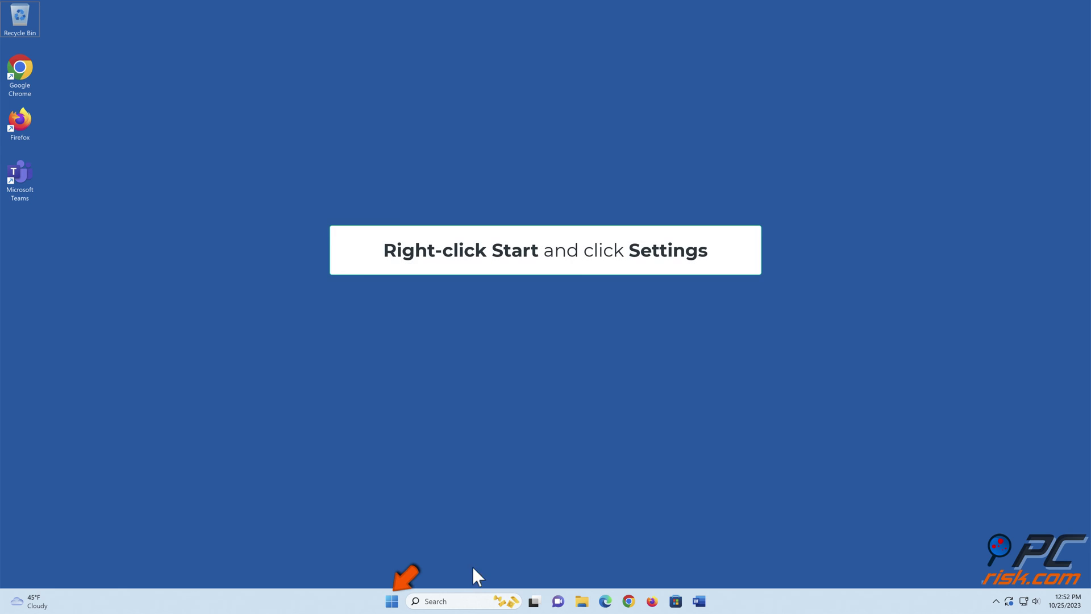
Open Settings > Time & language > Date & time from the Start button's right-click menu.
right_click(392, 600)
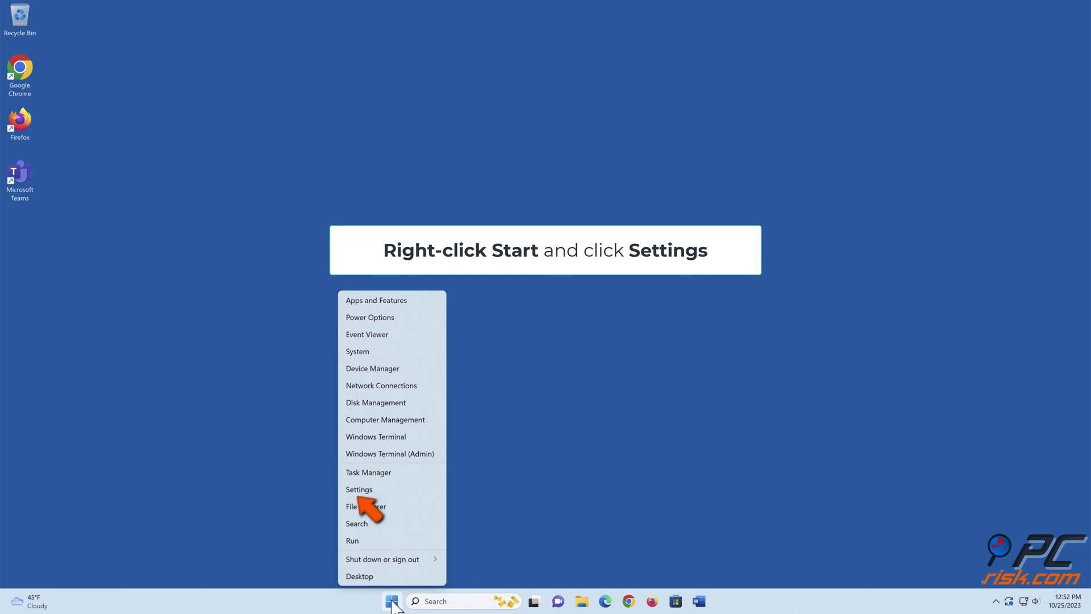
left_click(359, 490)
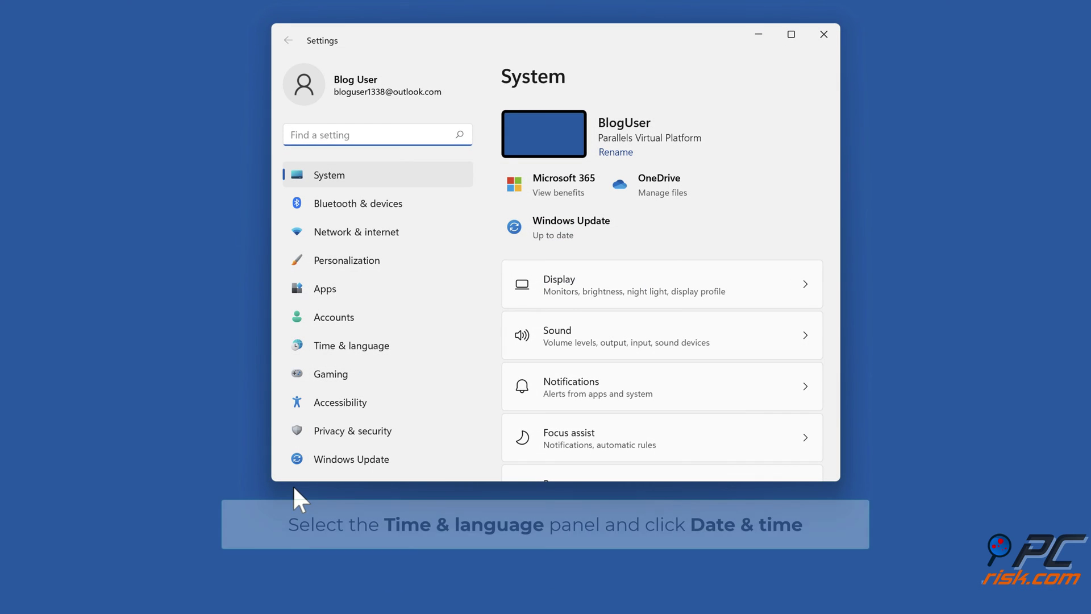
left_click(347, 352)
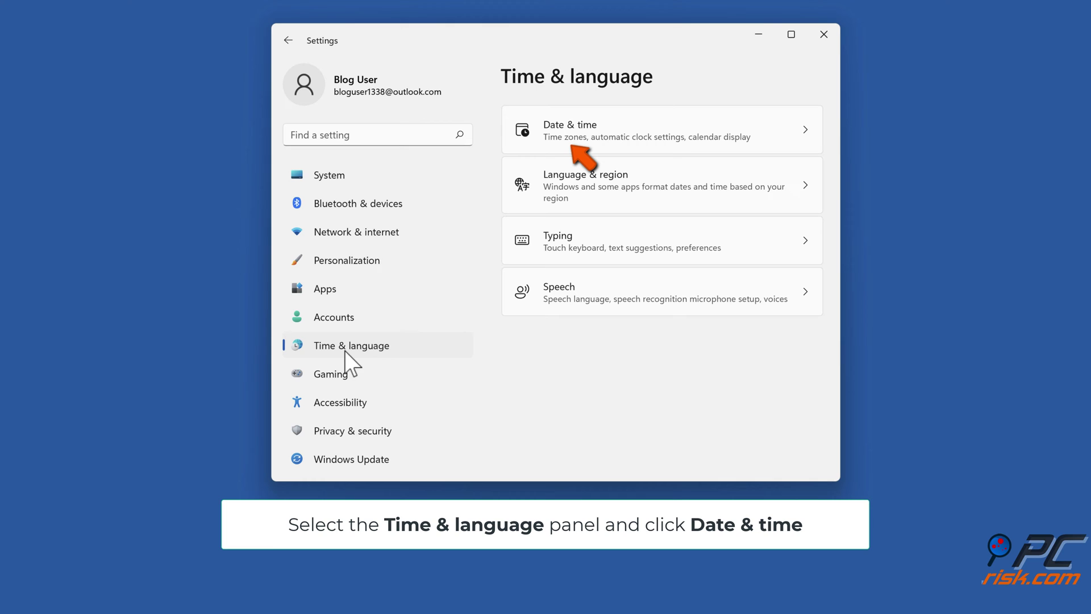
left_click(570, 142)
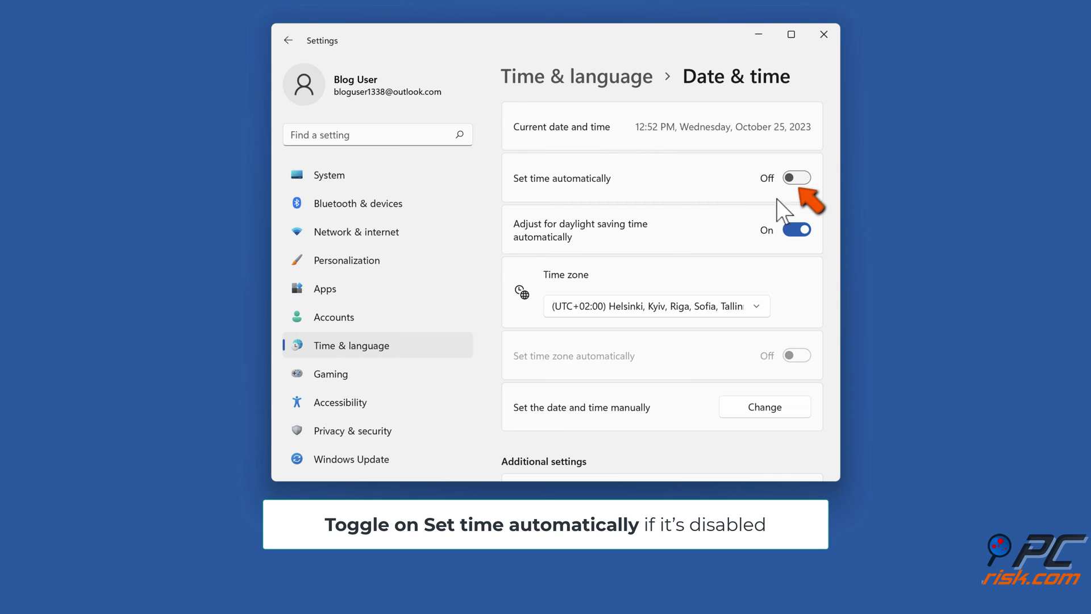
Toggle automatic time on then off, apply October 25, 2023, 2:55 PM manually, and close Settings.
left_click(796, 177)
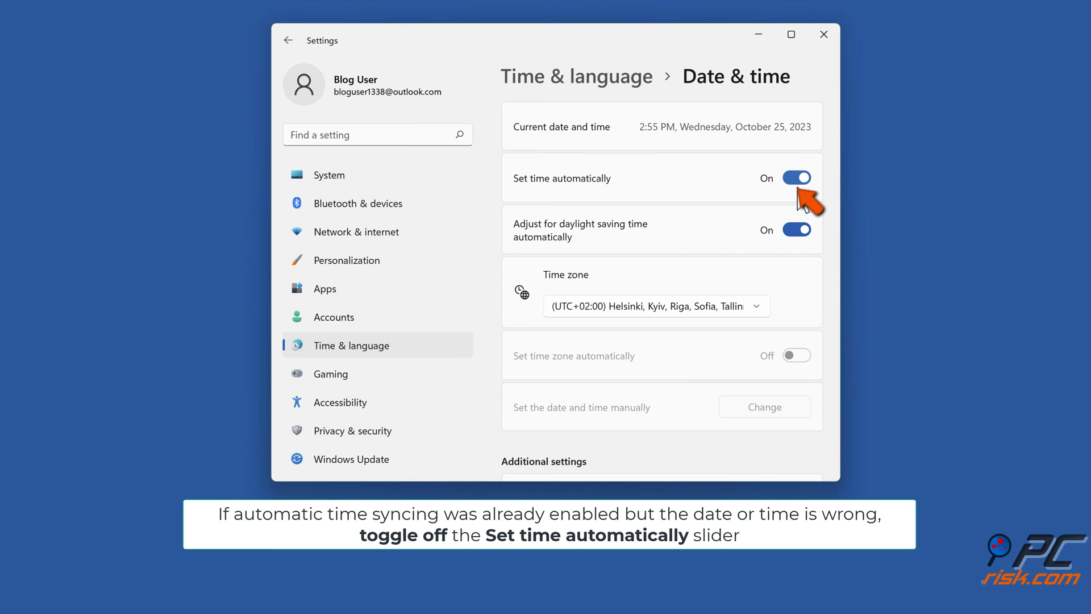
left_click(797, 177)
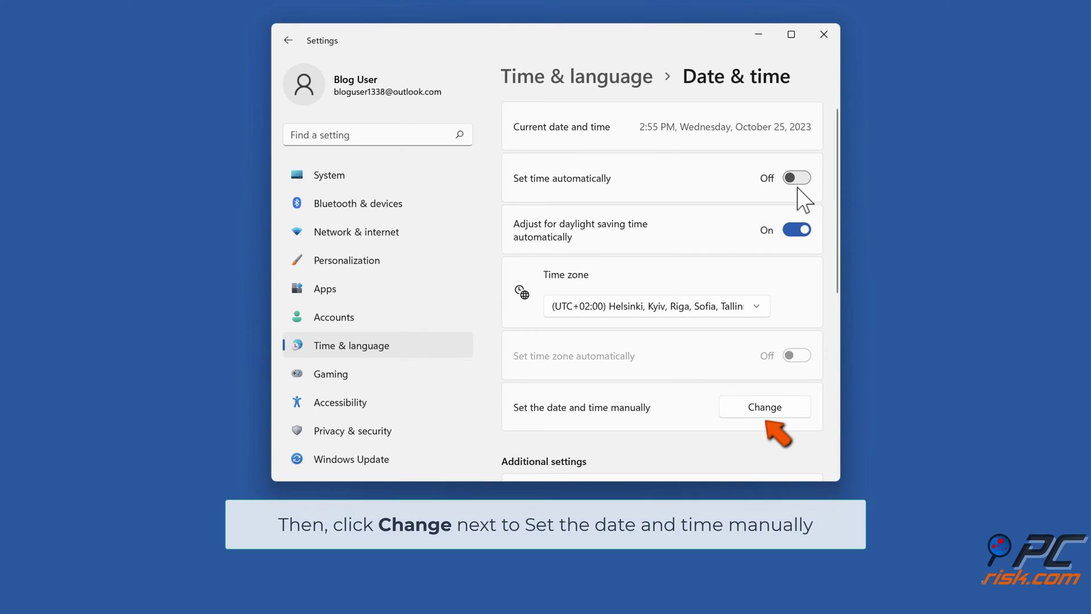
left_click(764, 407)
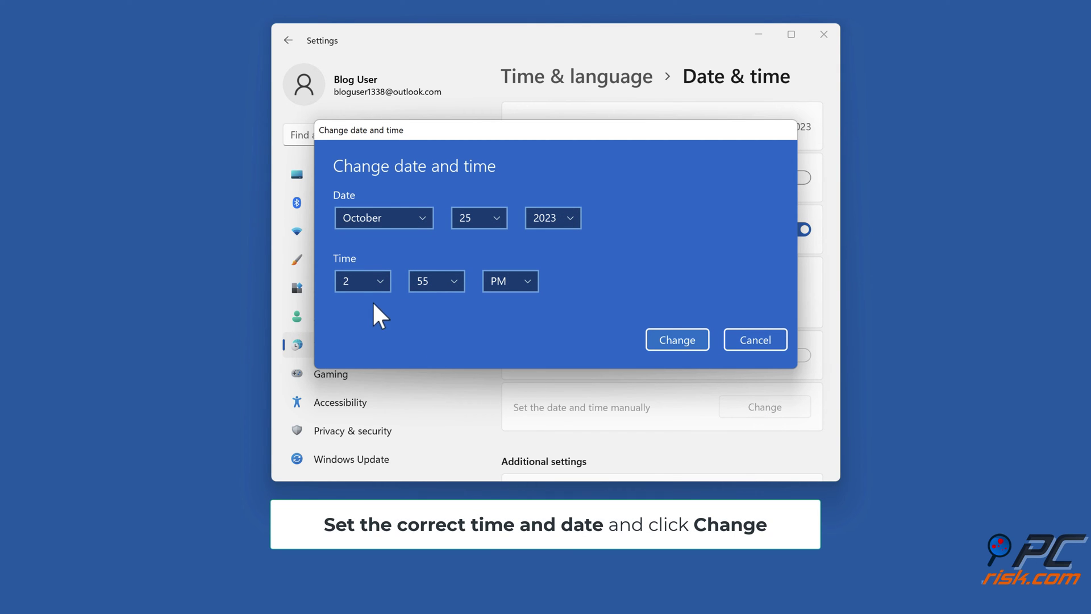
left_click(380, 284)
left_click(375, 284)
left_click(456, 286)
left_click(454, 286)
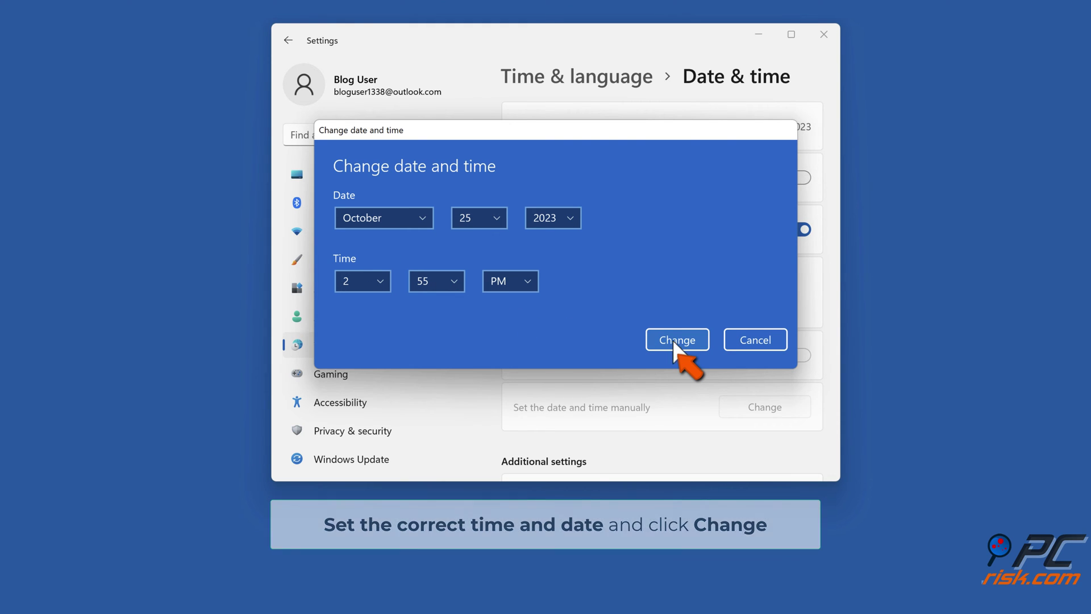
left_click(677, 340)
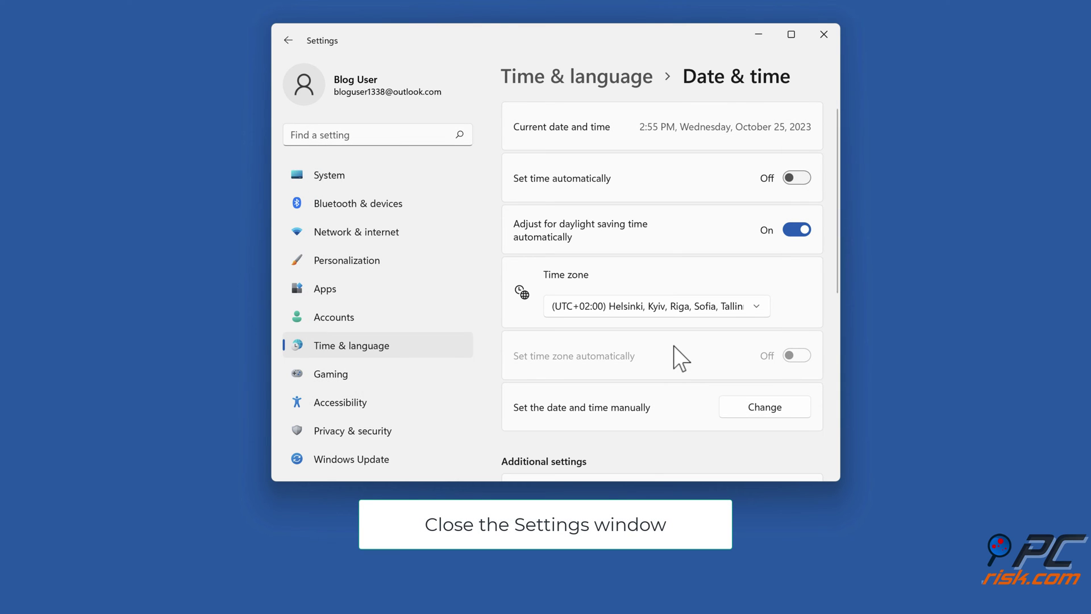
left_click(823, 35)
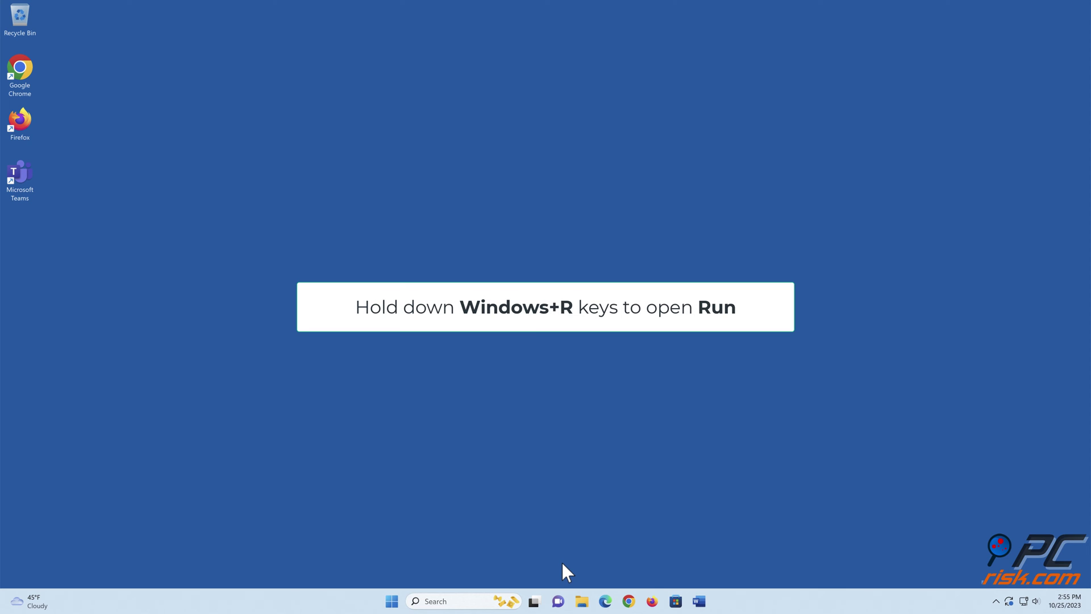
Run services.msc to open the Services console.
key("super+r")
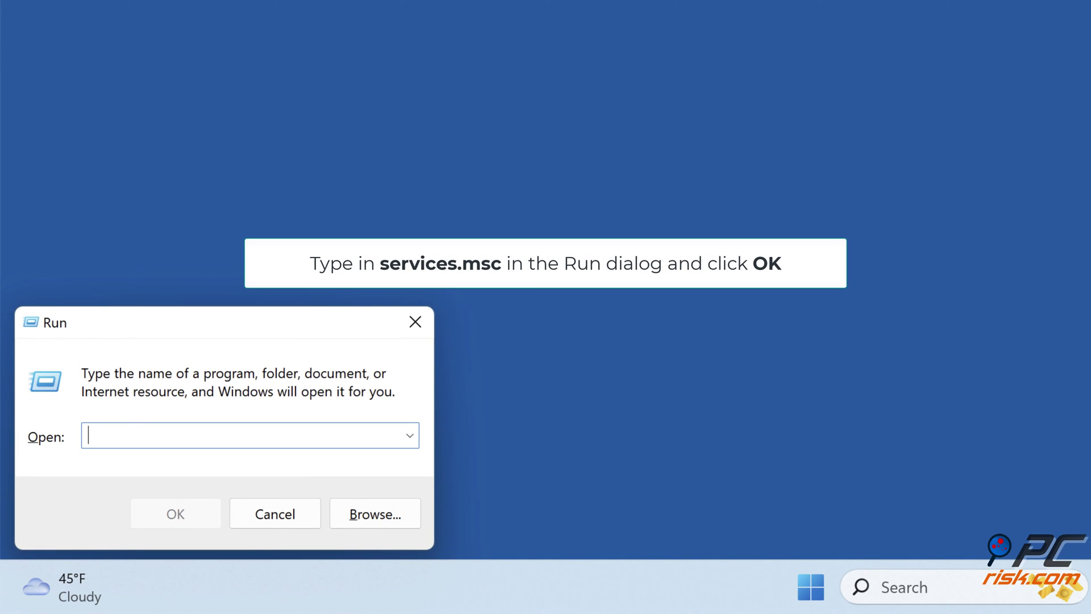
type("ervices.")
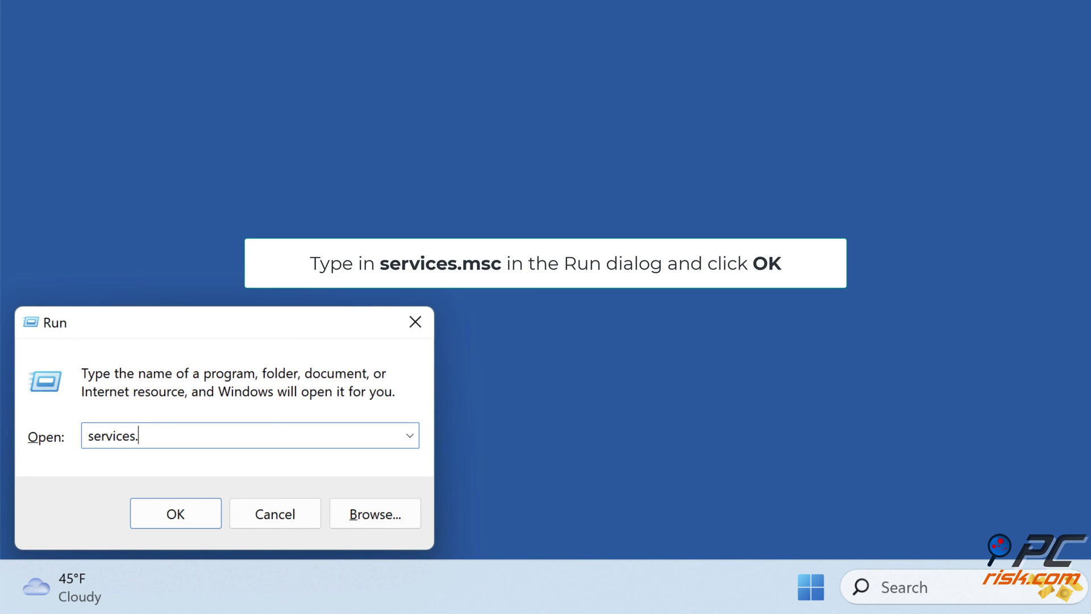
type("msc")
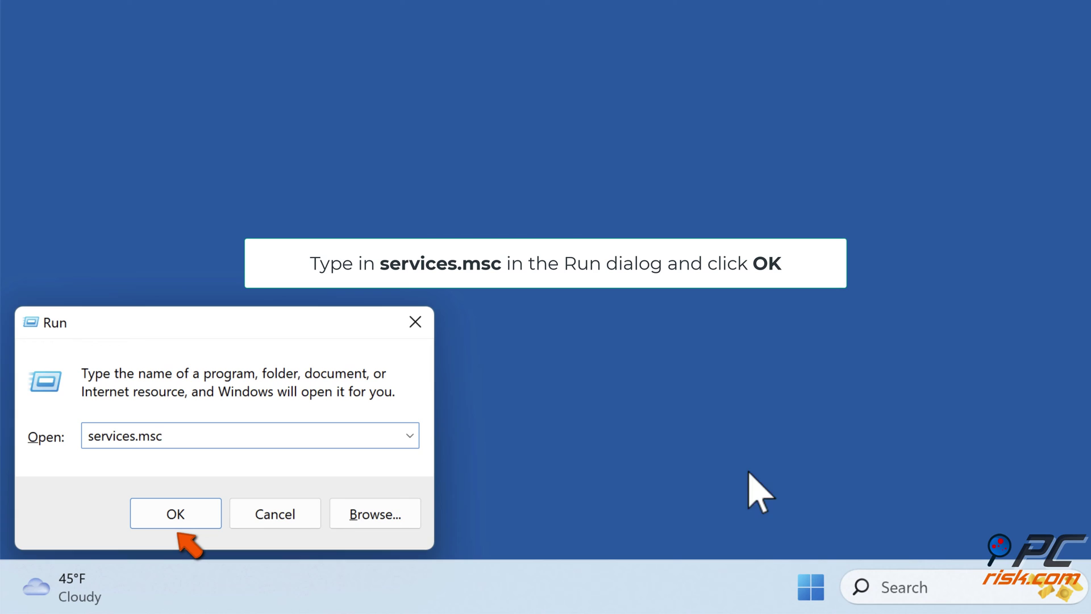
left_click(174, 514)
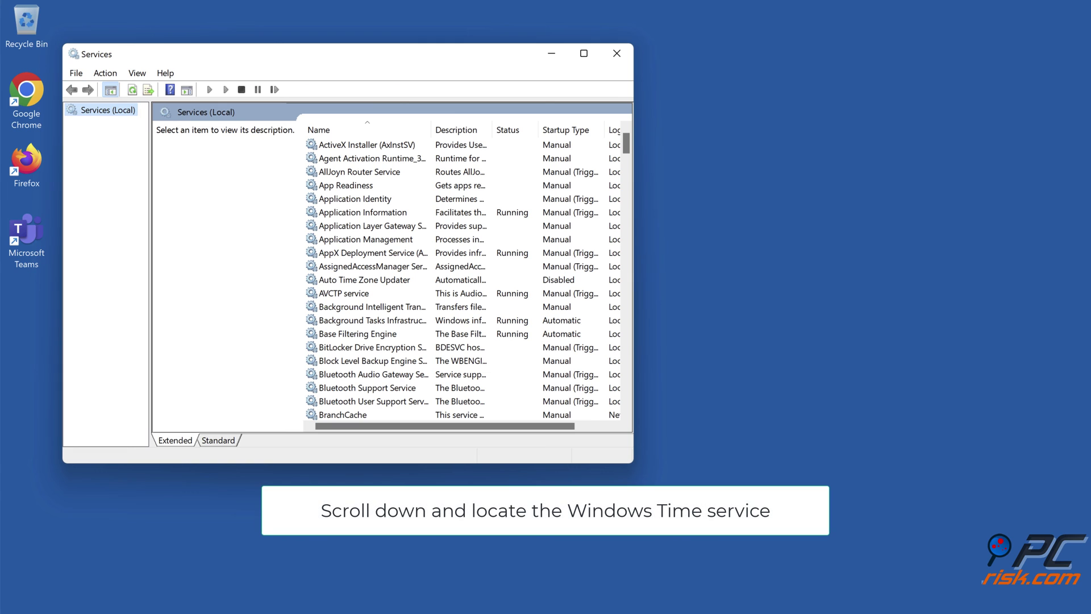
scroll(473, 248, "down", 10)
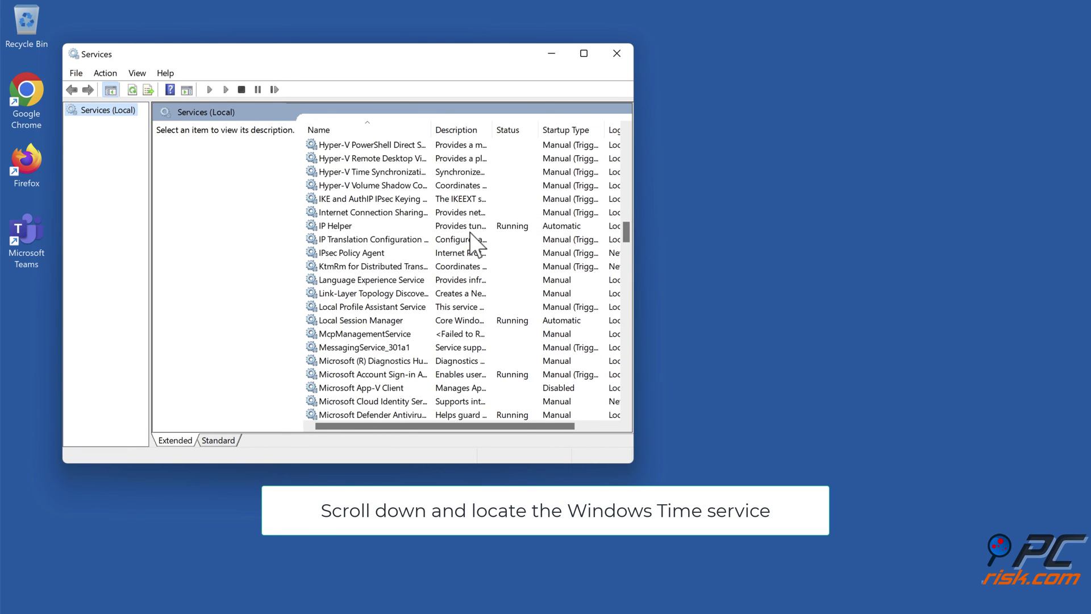
scroll(473, 247, "down", 10)
scroll(473, 247, "down", 5)
scroll(473, 247, "down", 5)
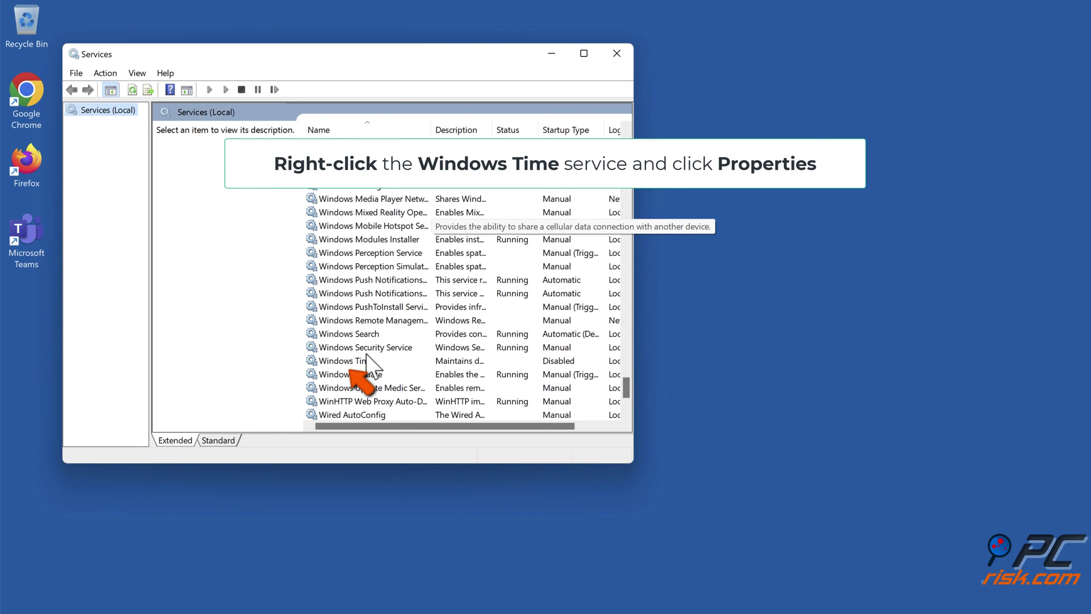
Select the Disabled Windows Time service and open its right-click menu.
left_click(349, 361)
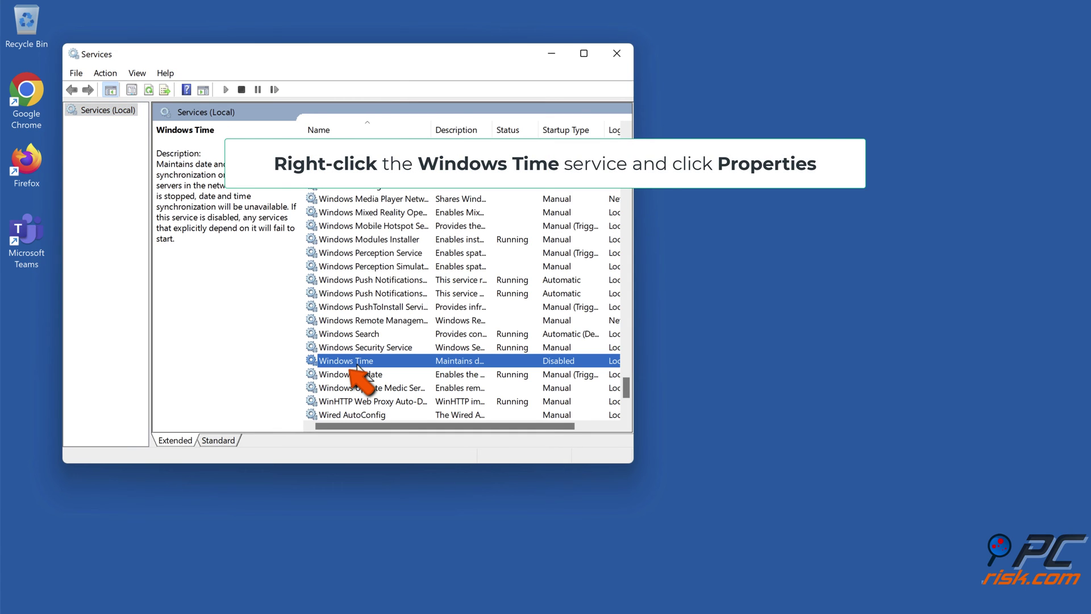
right_click(357, 365)
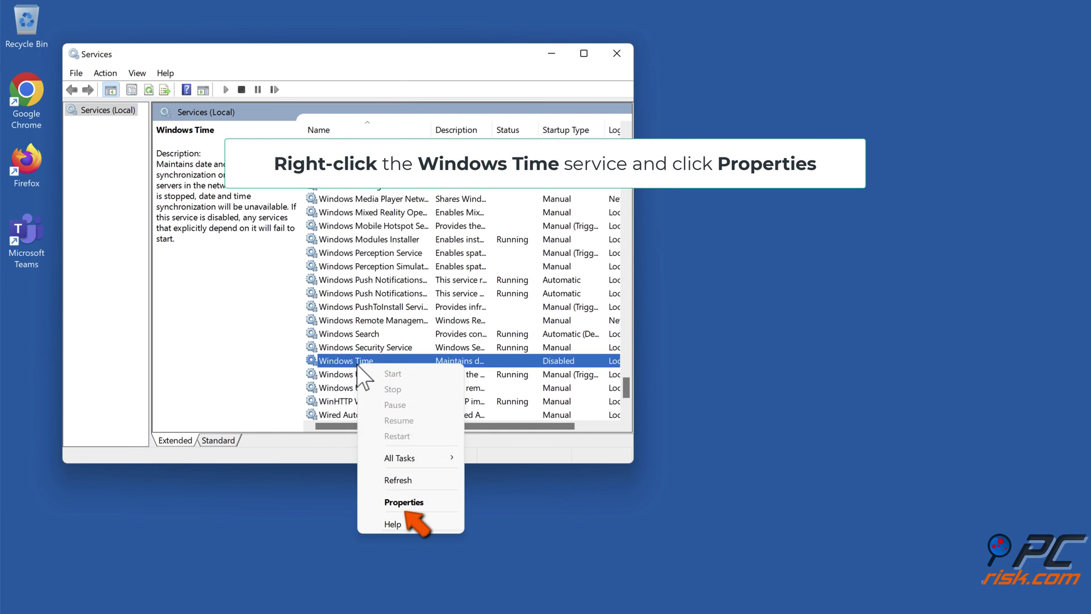
Set Windows Time startup to Automatic, start the service, save, and close Services.
left_click(404, 503)
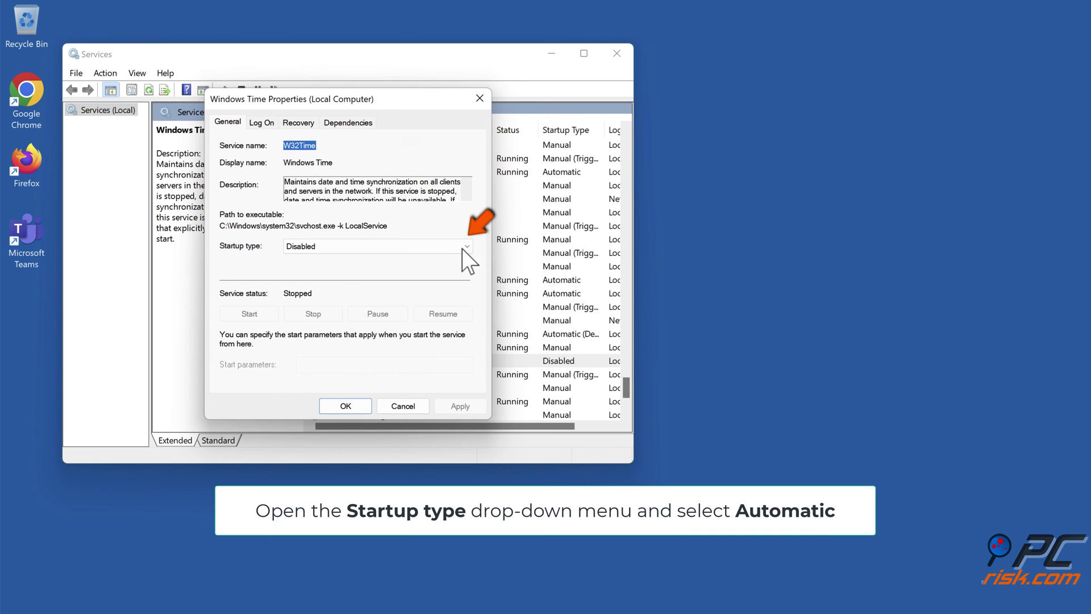
left_click(463, 248)
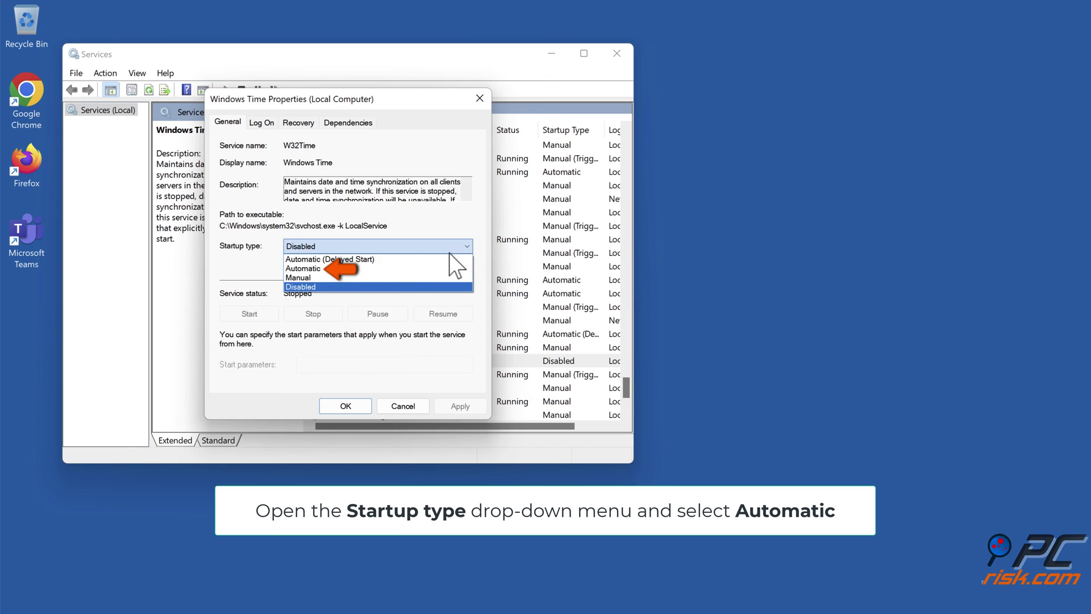
left_click(330, 271)
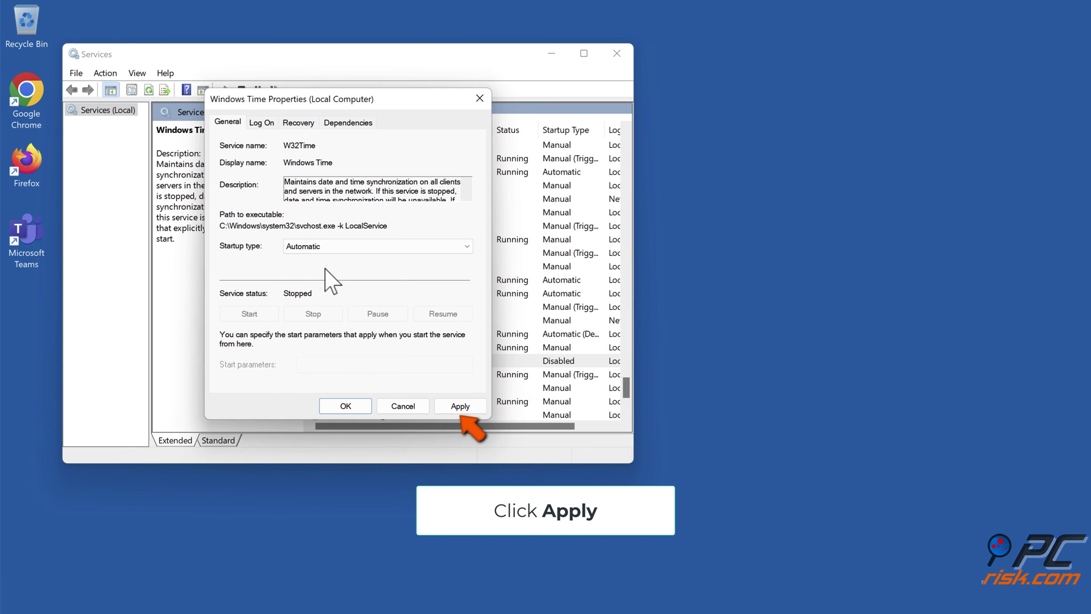
left_click(459, 405)
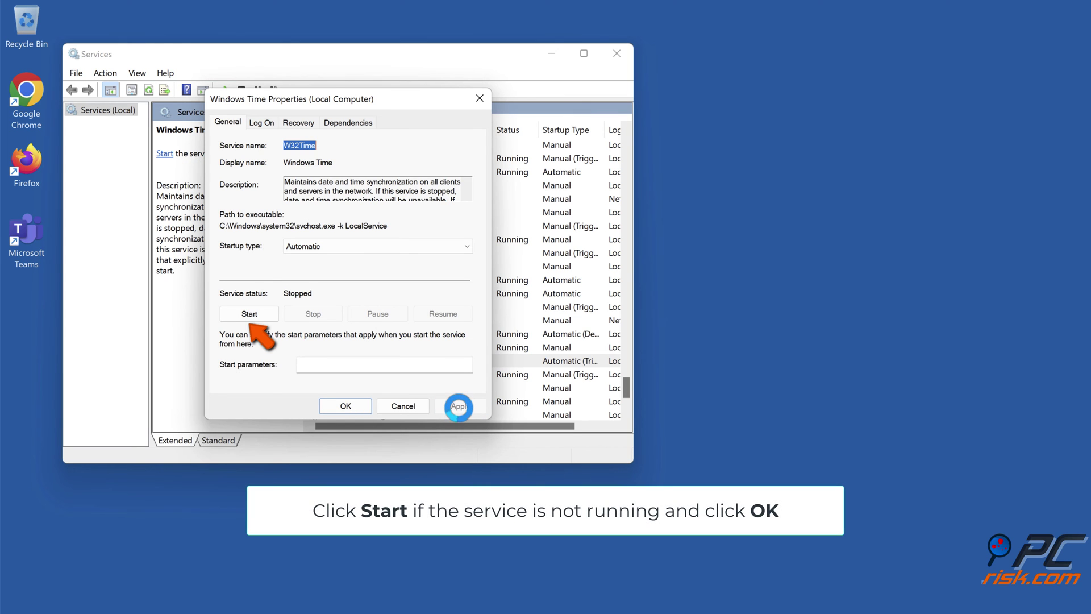
left_click(249, 316)
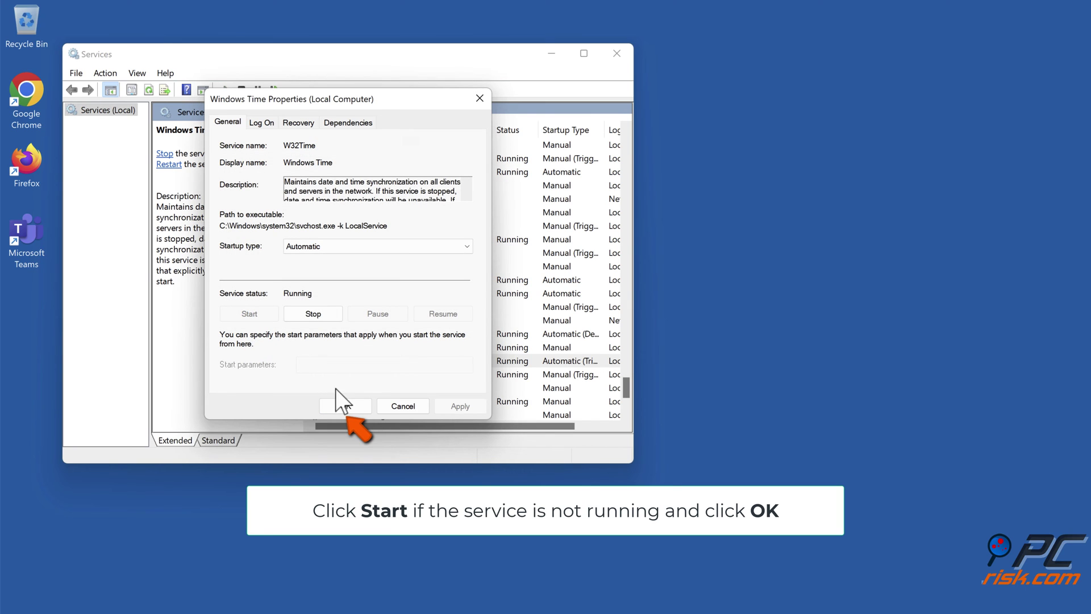
left_click(346, 406)
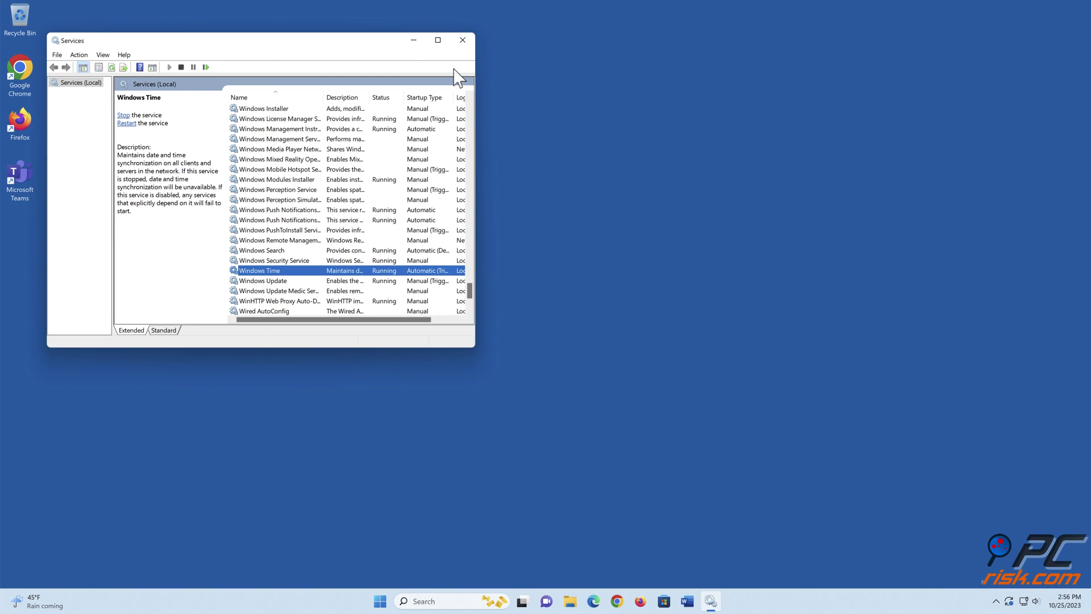
left_click(463, 42)
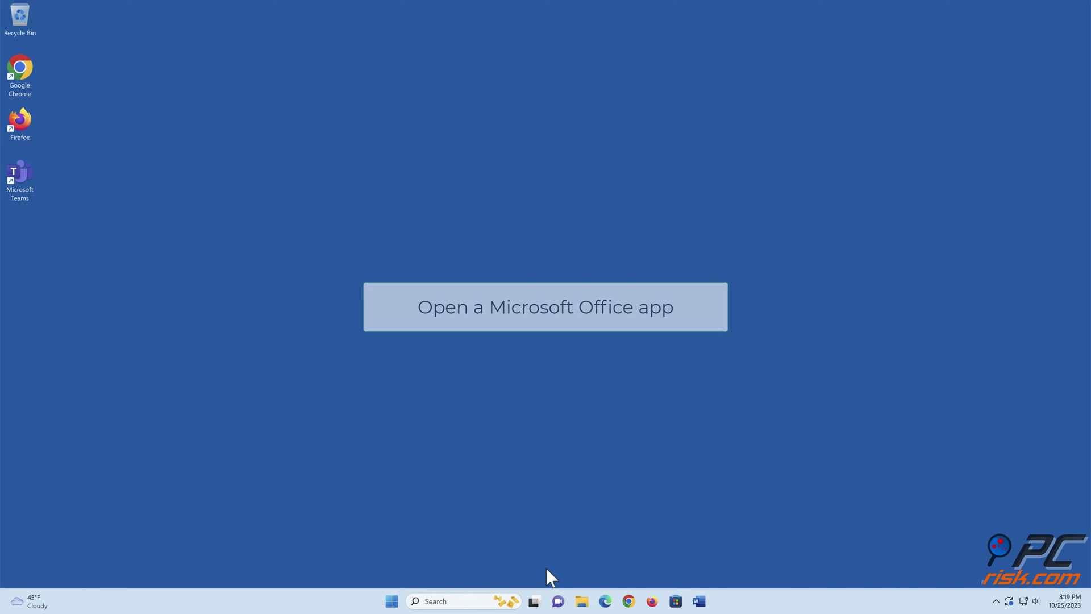
Launch Word with a Blank document and open File > Options.
left_click(698, 601)
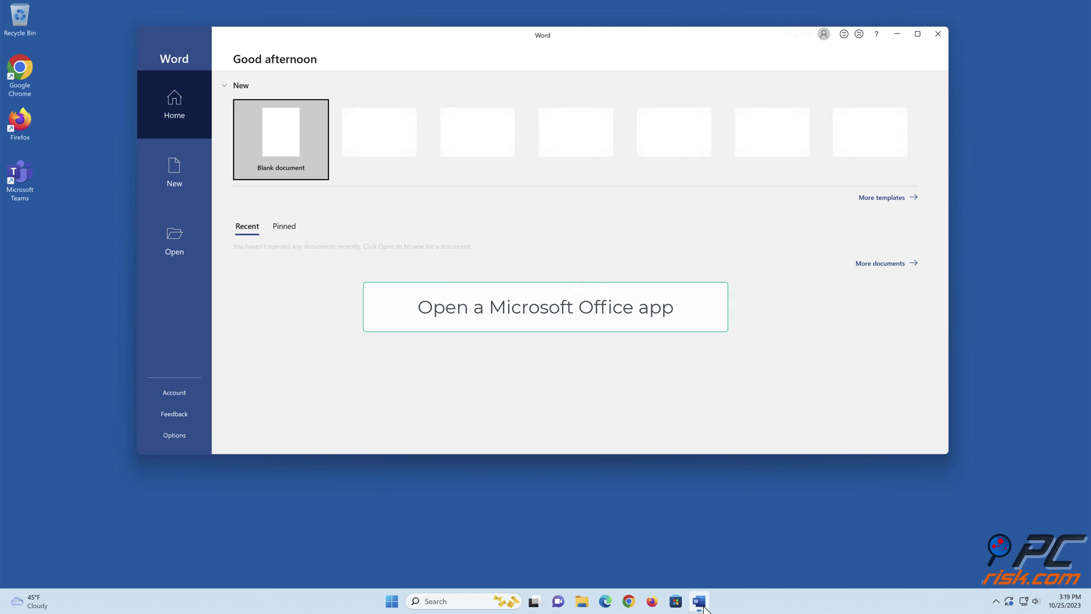
key("Return")
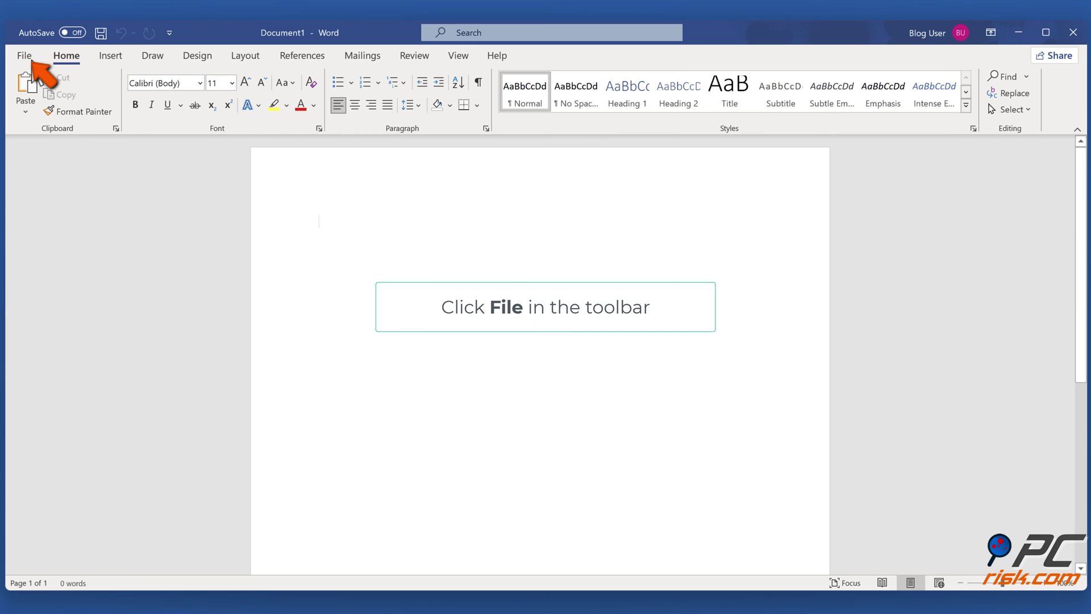
left_click(25, 55)
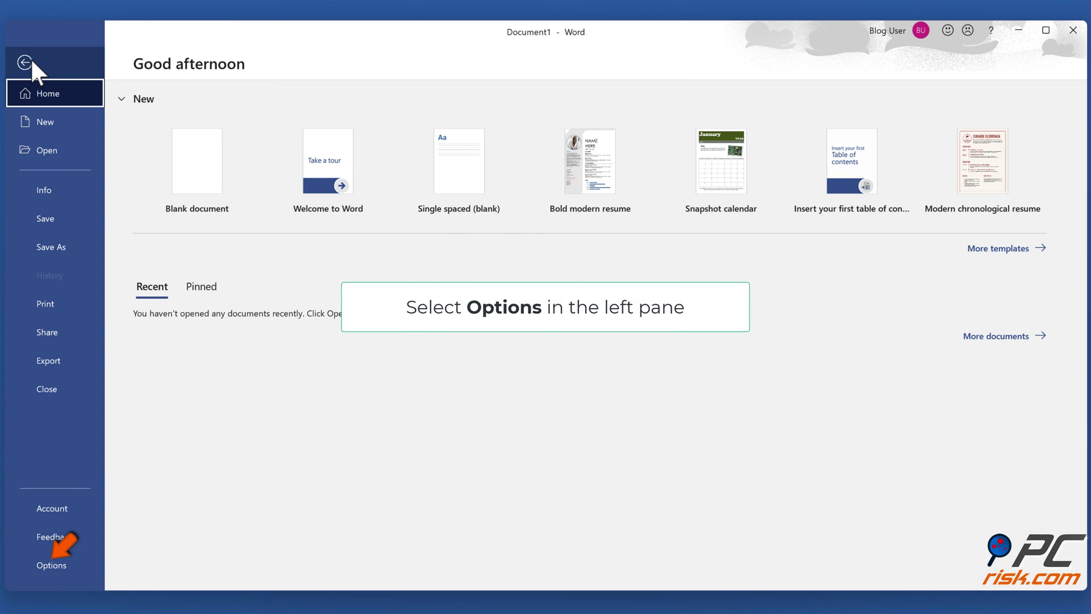
left_click(50, 566)
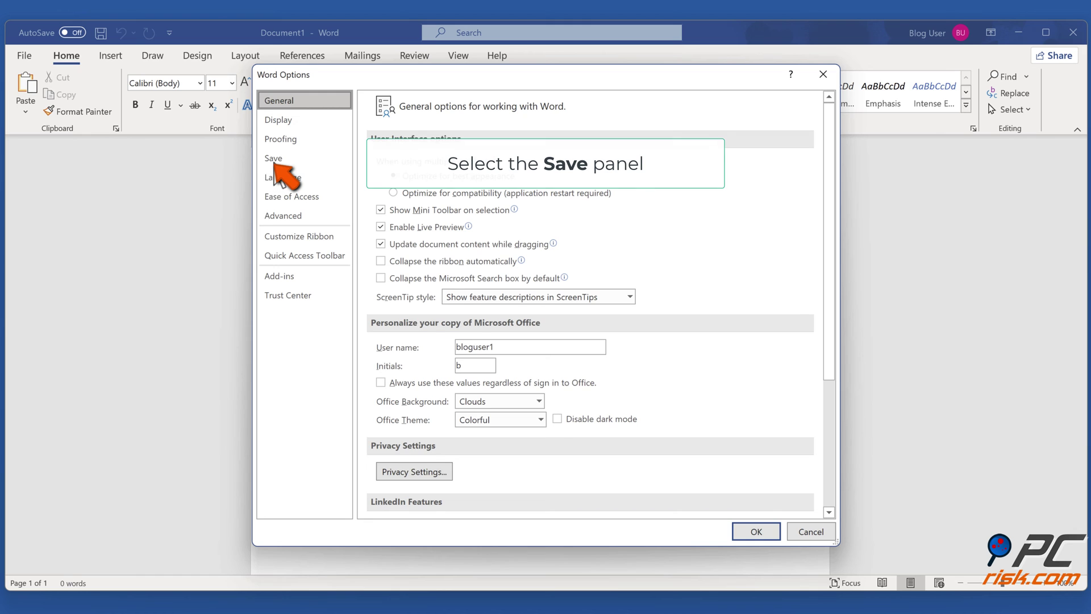
Delete cached files under Save > Cache Settings, confirm, apply, and exit Word.
left_click(273, 159)
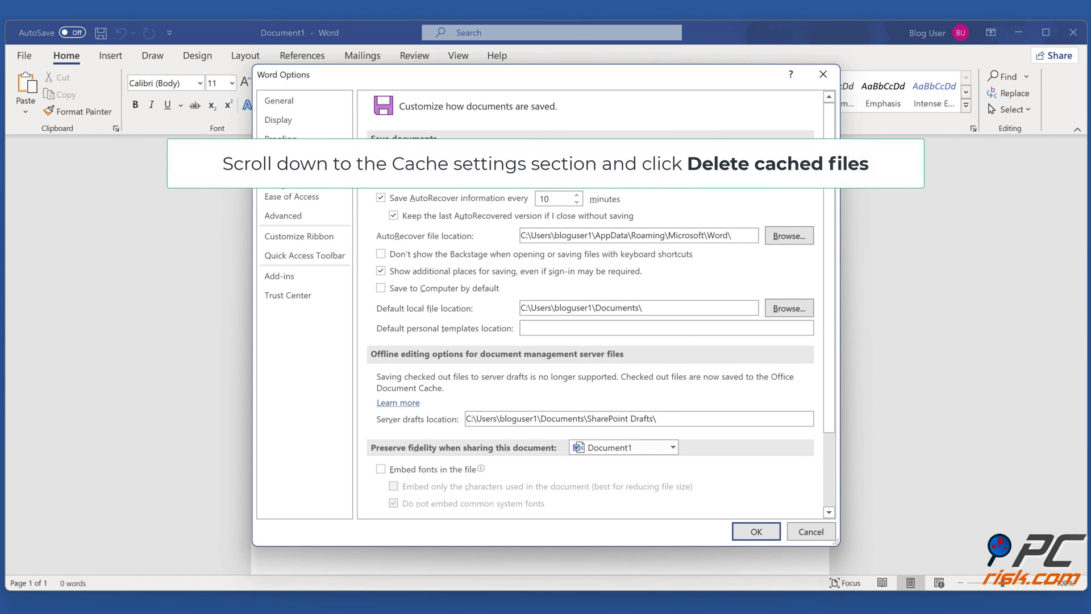
scroll(490, 224, "down", 3)
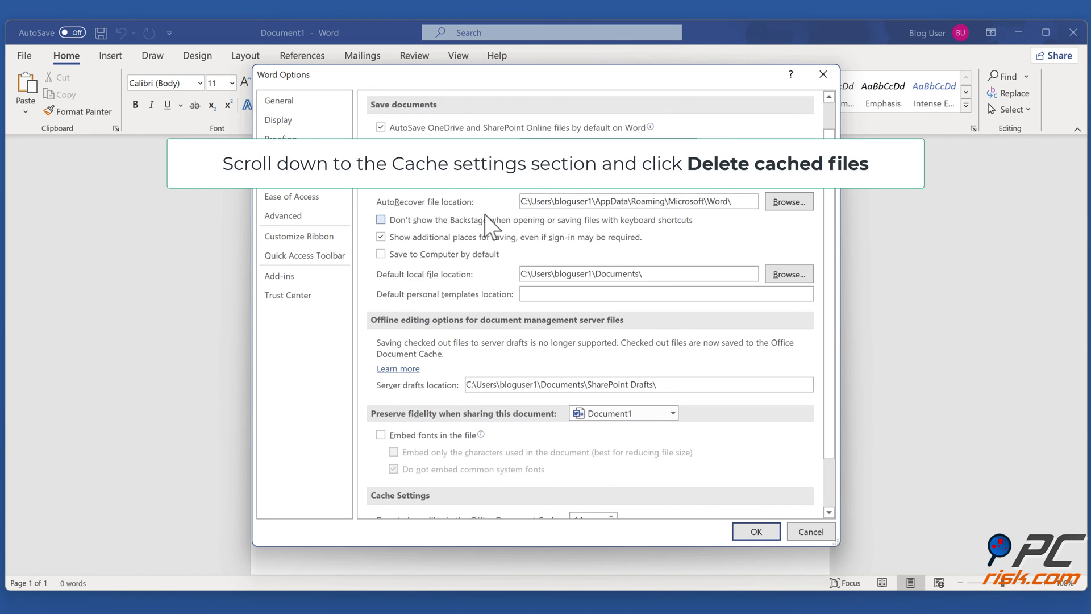
scroll(491, 225, "down", 3)
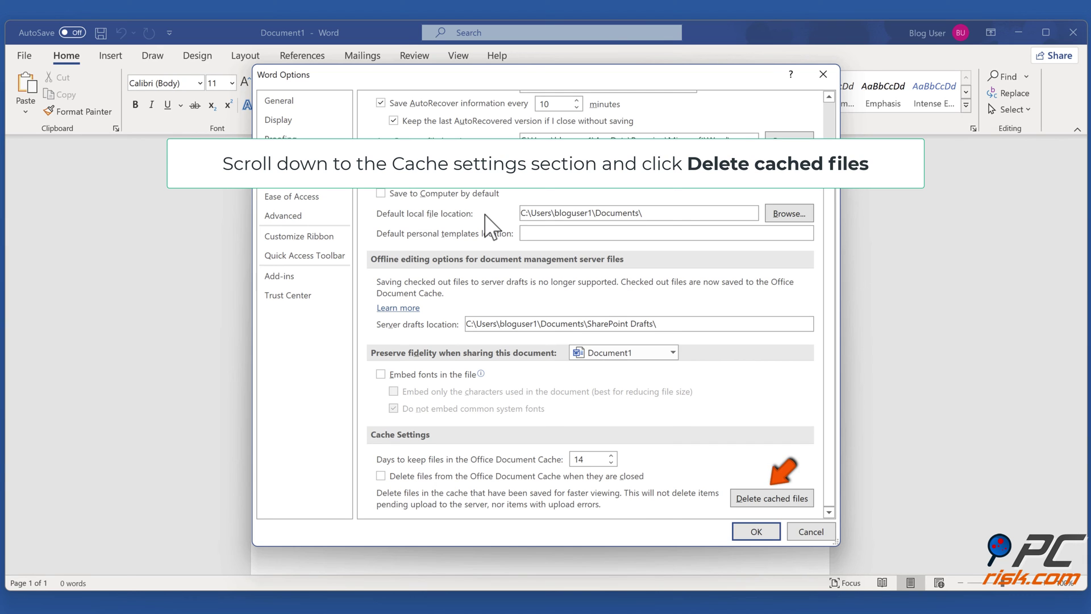
left_click(775, 504)
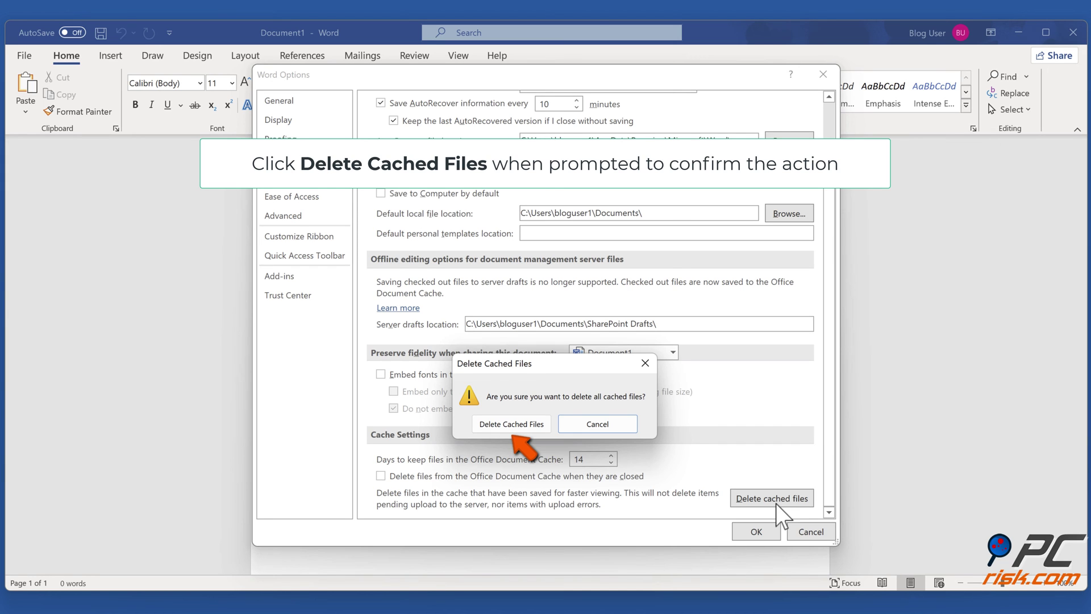
left_click(512, 428)
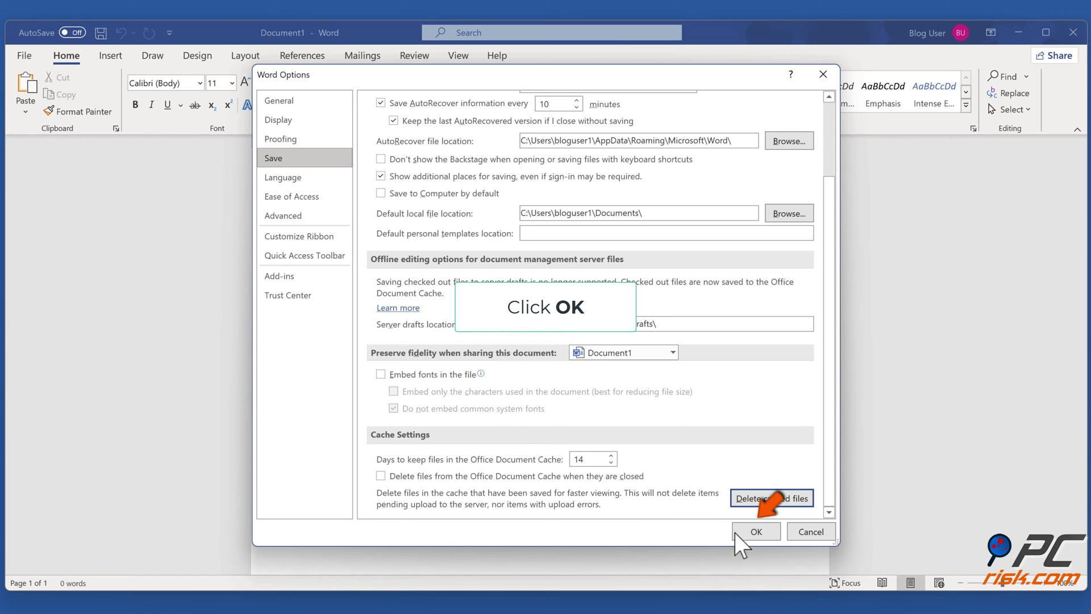
left_click(756, 531)
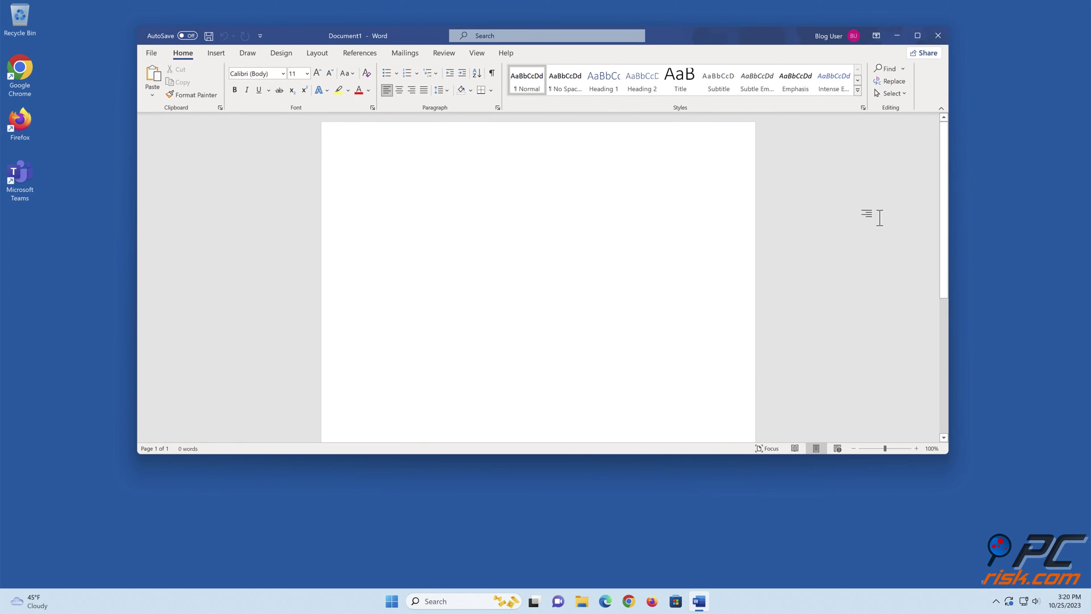
left_click(937, 35)
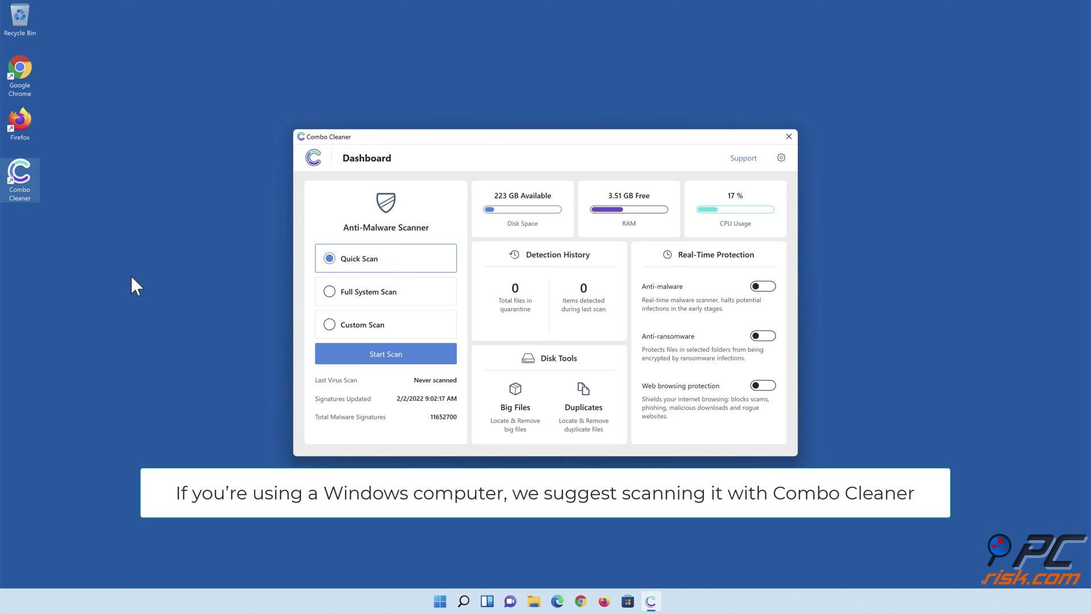
Run a quick scan, quarantine all 323 detected threats, and dismiss the summary.
left_click(388, 358)
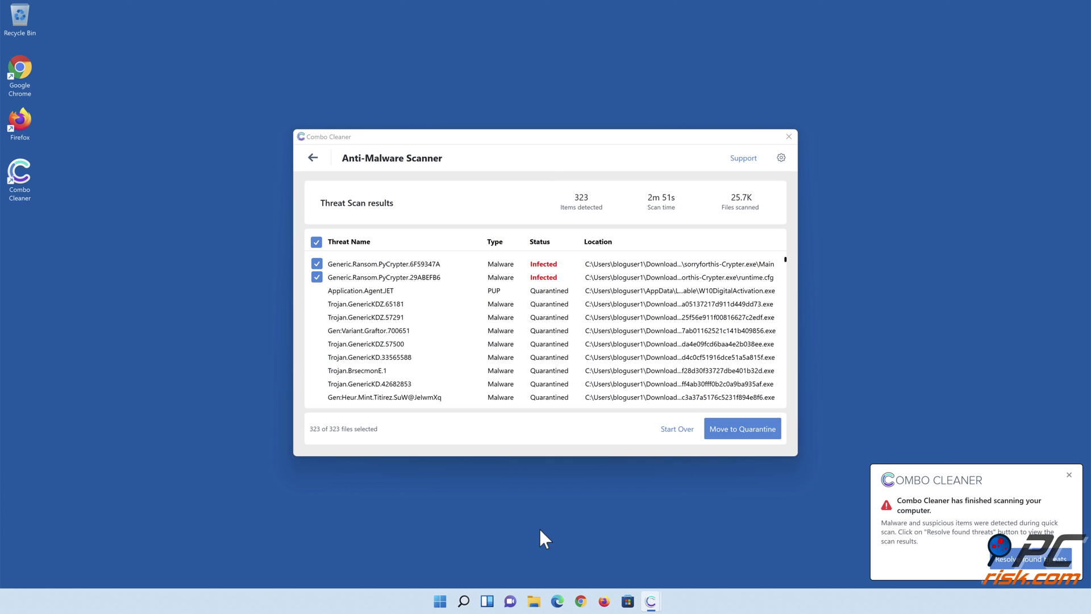
left_click(742, 428)
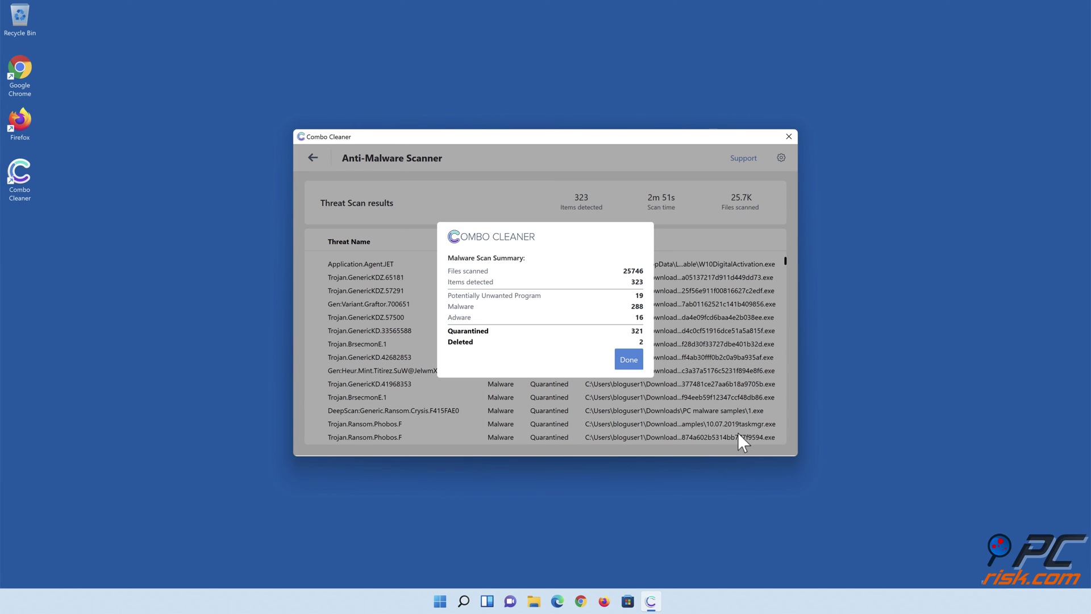
left_click(628, 360)
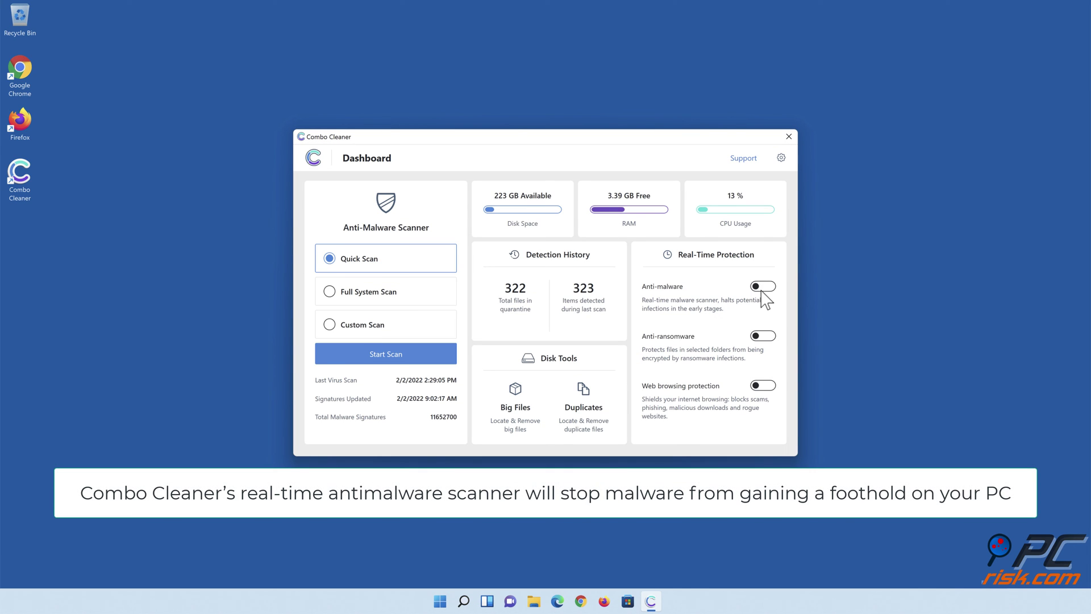
Enable Anti-malware and Anti-ransomware, adding Libraries > Documents > Documents as a protected folder.
left_click(763, 287)
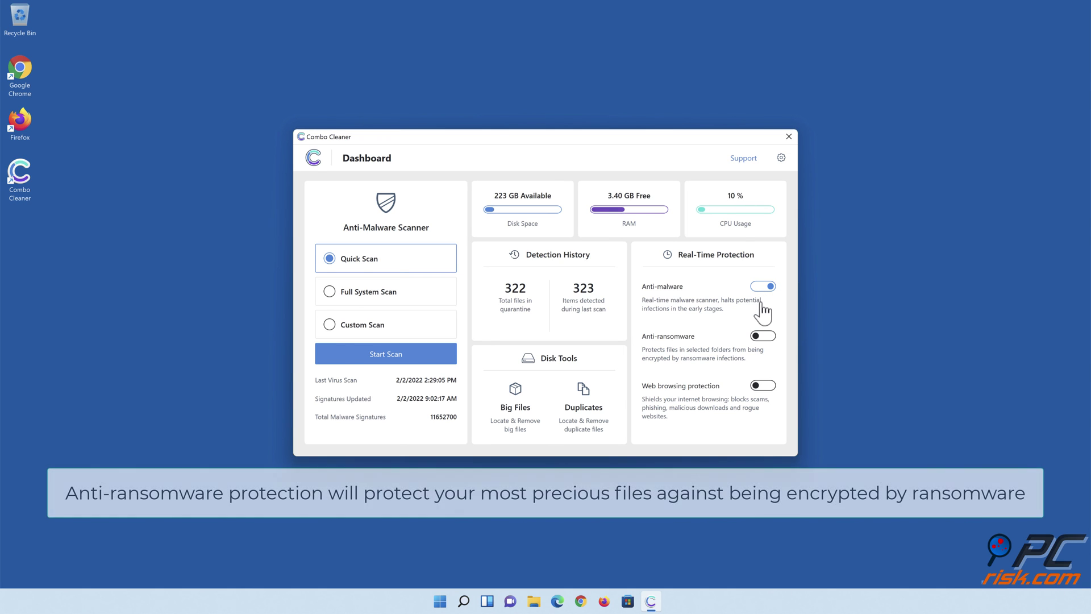
left_click(762, 337)
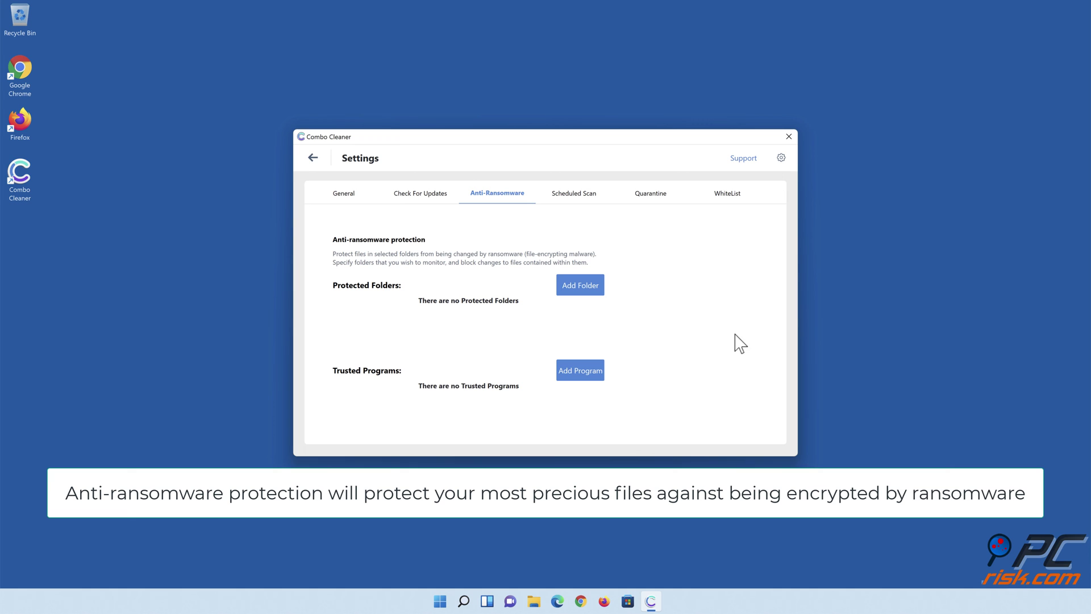
left_click(582, 289)
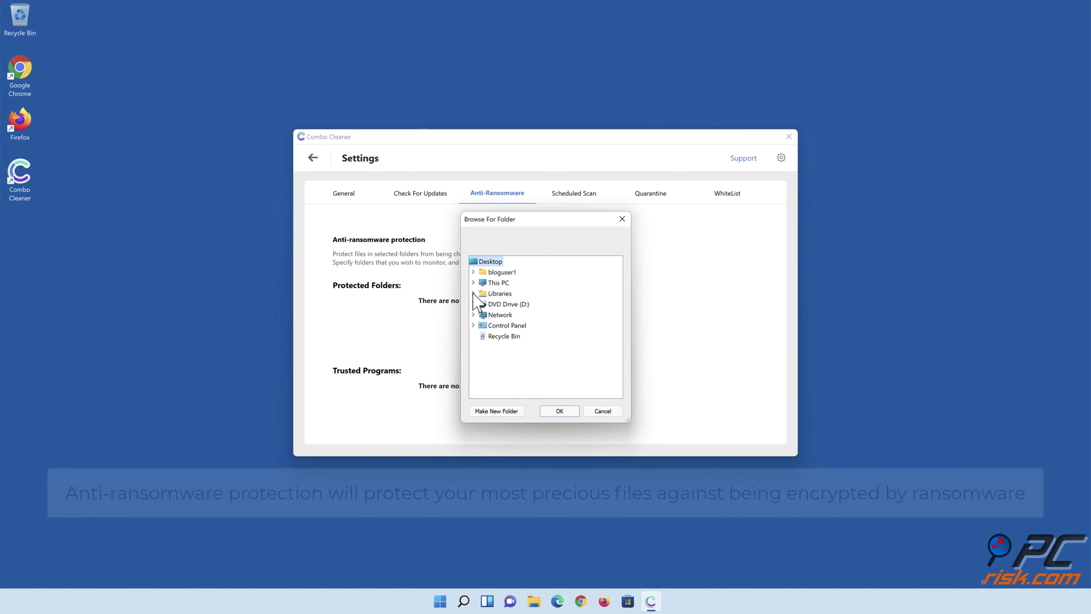
left_click(474, 294)
left_click(484, 315)
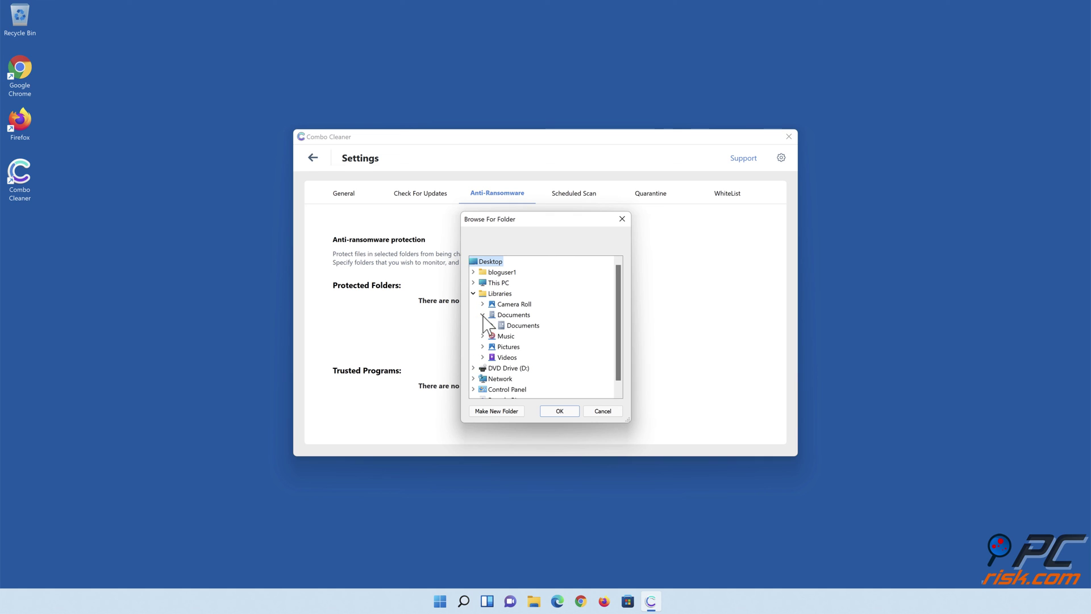
left_click(522, 325)
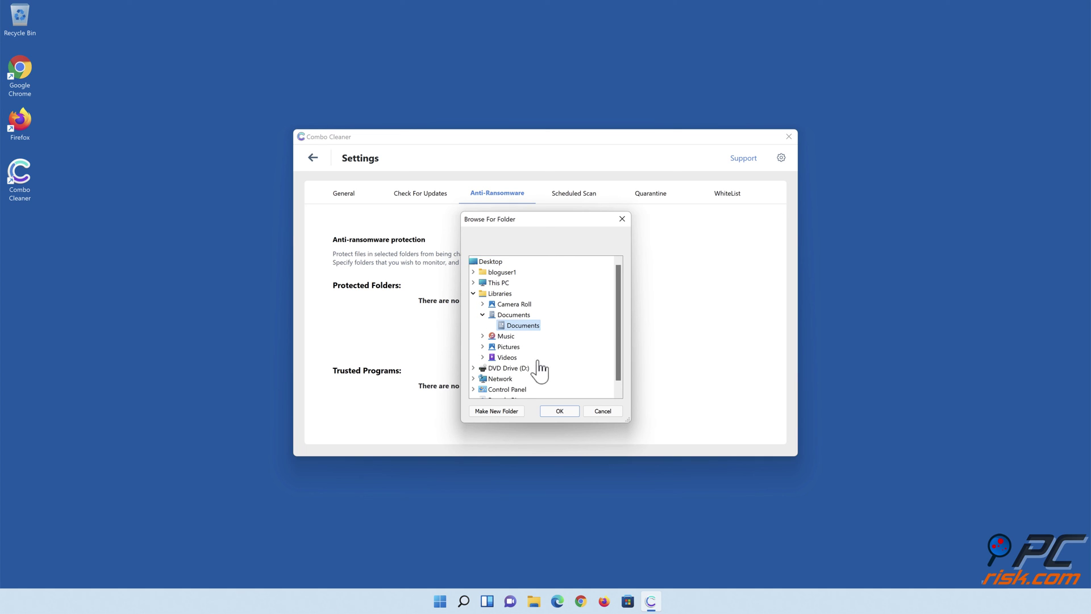
left_click(560, 411)
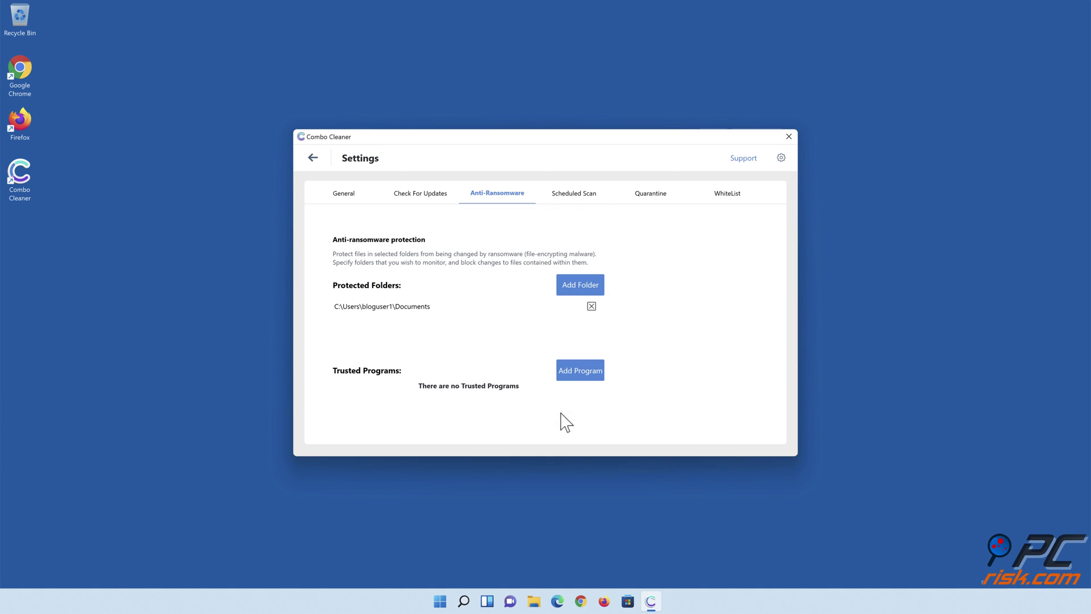
left_click(312, 158)
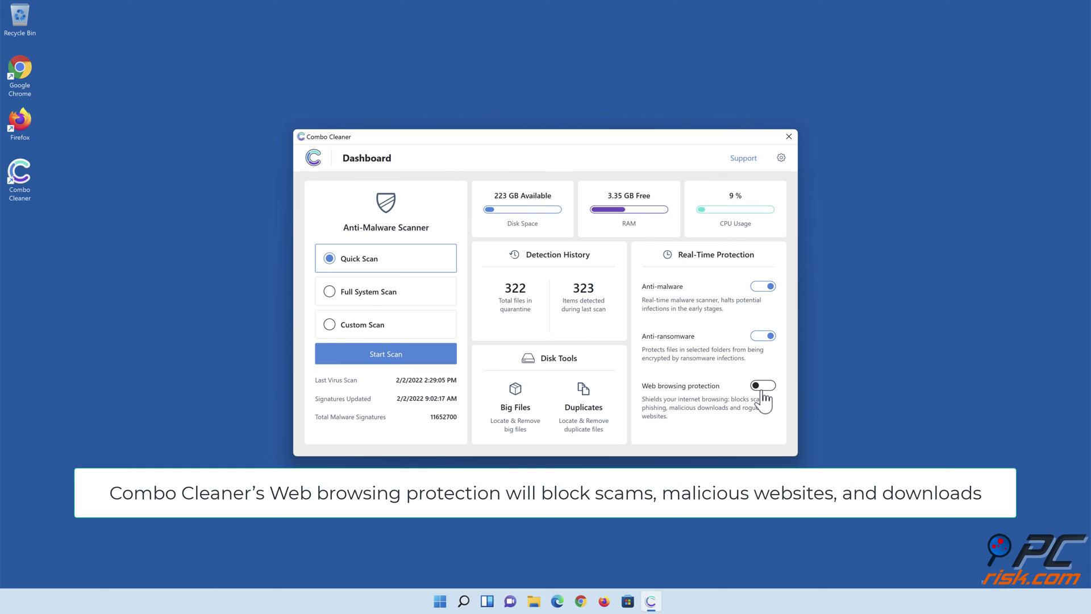
Switch on Web browsing protection on the Dashboard and close Combo Cleaner.
left_click(765, 387)
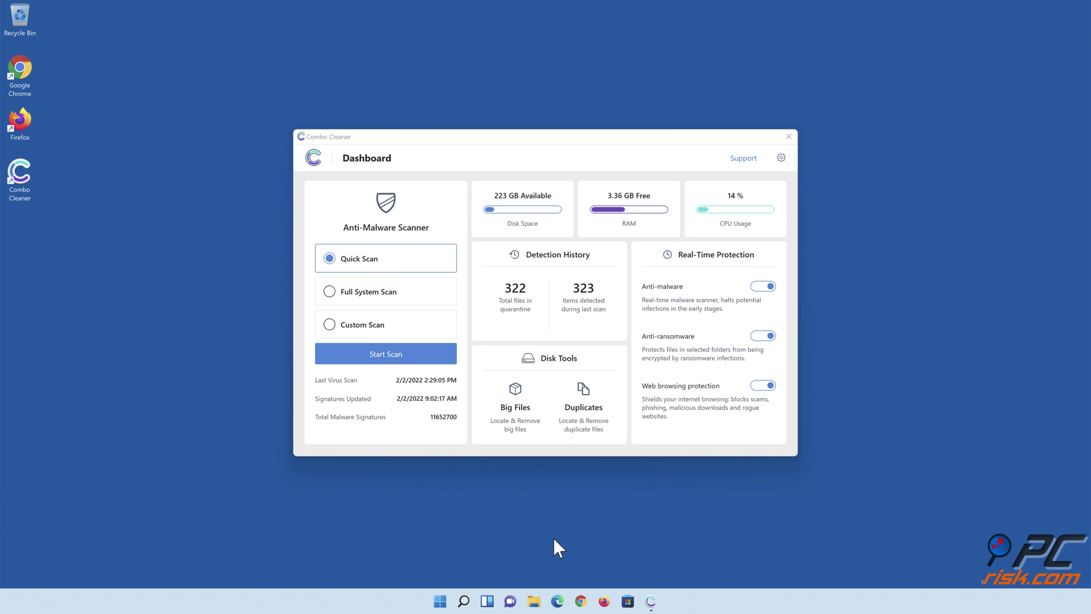
left_click(788, 136)
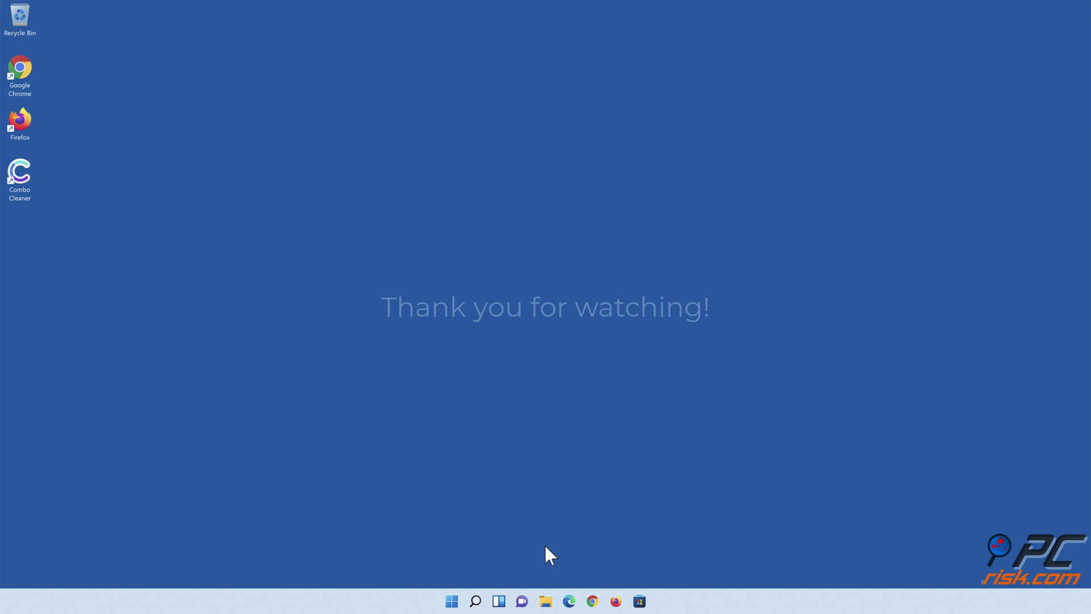